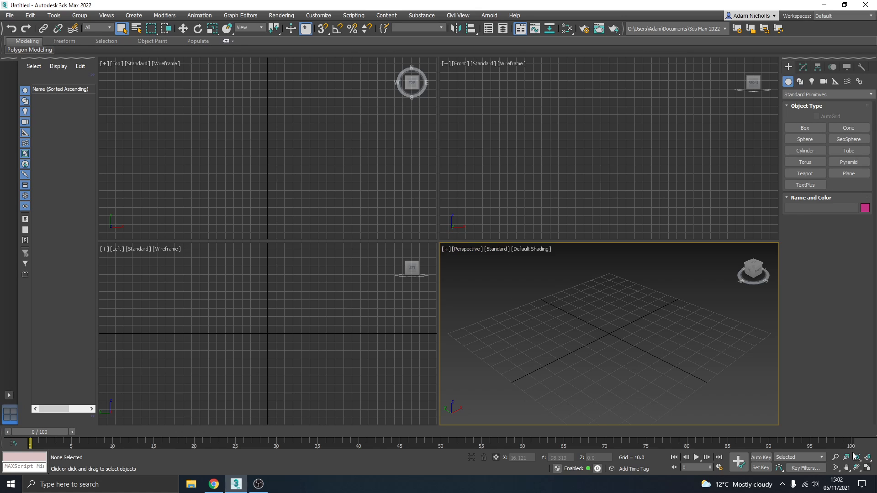
- Maximize the perspective viewport and create a plane about 358 long and 419 wide over the grid
click(867, 468)
scroll(437, 257, down, 6)
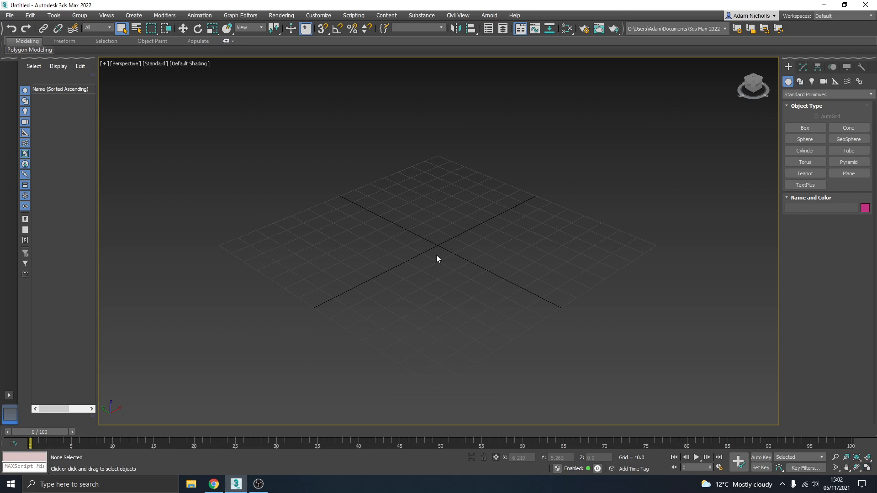
click(848, 175)
scroll(493, 234, down, 4)
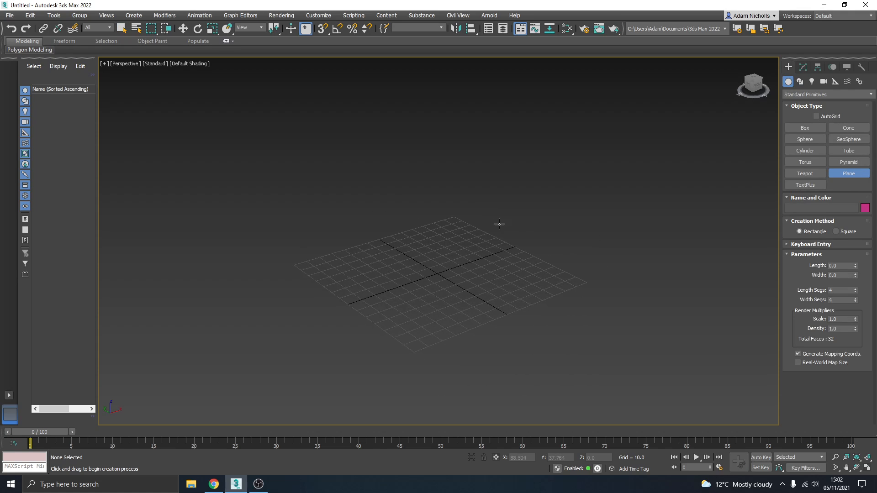
drag(211, 235, 710, 248)
right_click(579, 276)
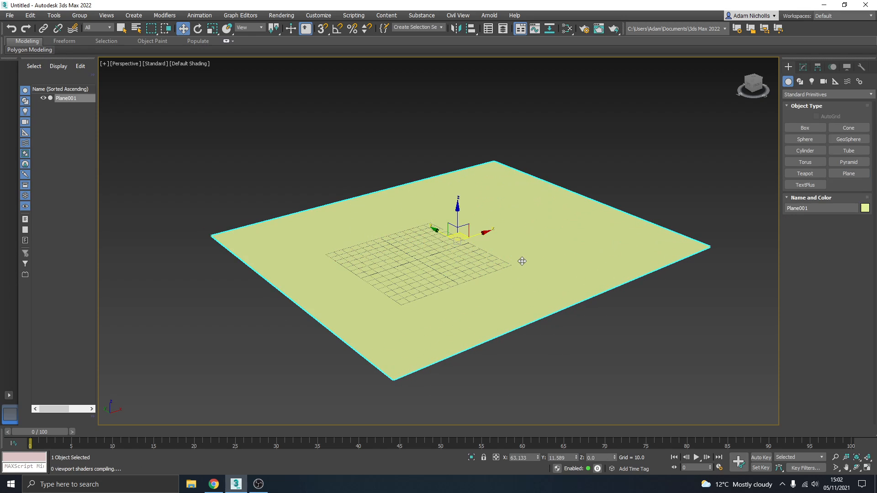
- Centre the plane on the world origin by setting its X and Y position to 0
right_click(539, 458)
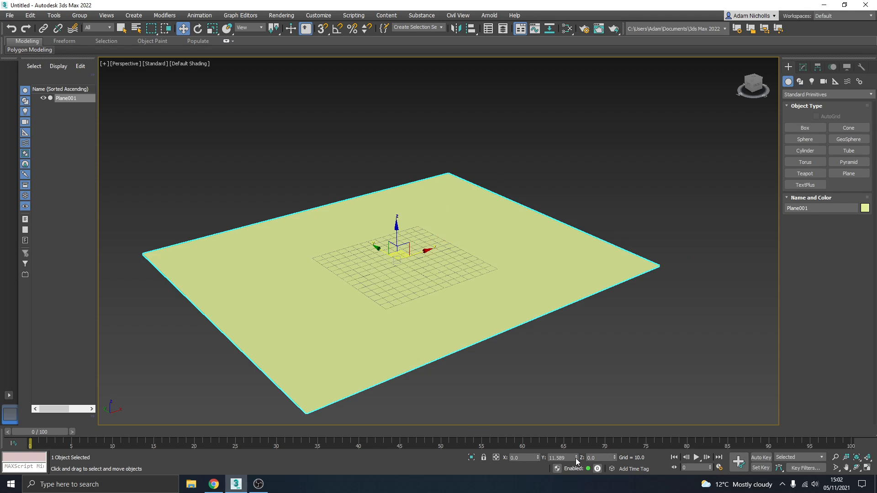
right_click(576, 458)
alt+middle_drag(493, 319, 450, 298)
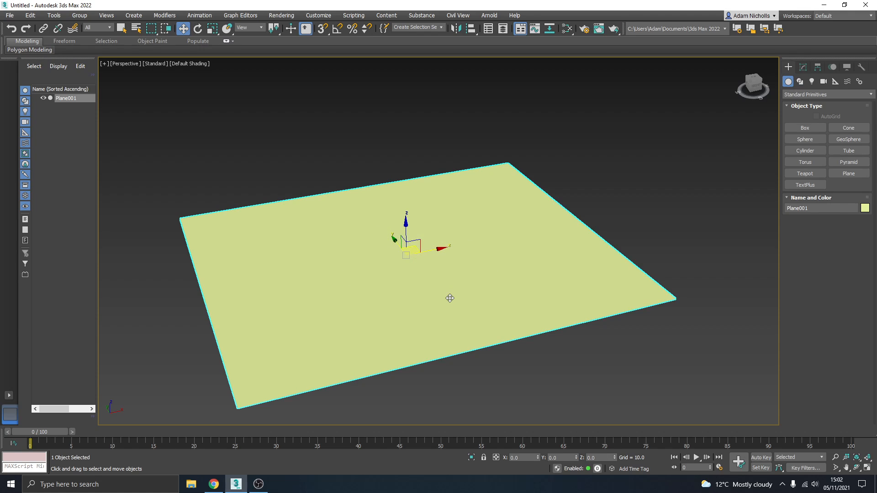
alt+middle_drag(421, 292, 461, 272)
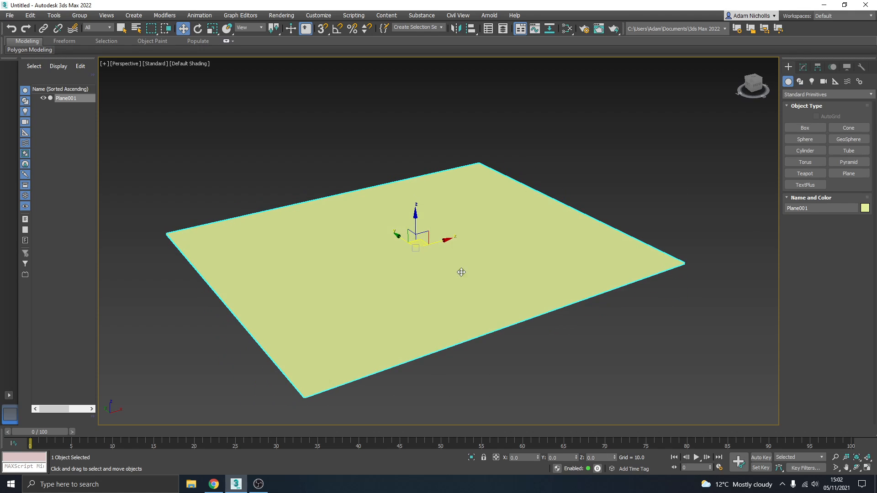
- Bring up the plane's modify parameters and turn on the Edged Faces display in the viewport
click(803, 67)
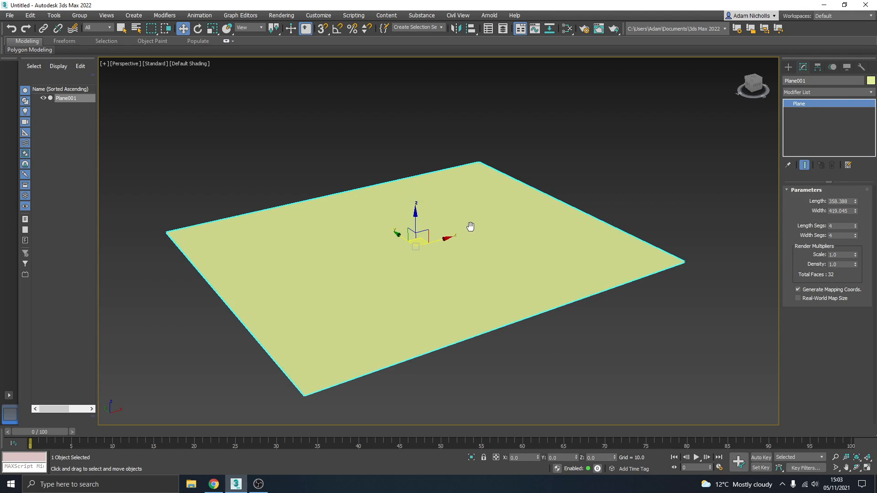
mouse_move(470, 225)
alt+middle_down()
mouse_move(476, 215)
mouse_move(484, 235)
alt+middle_up()
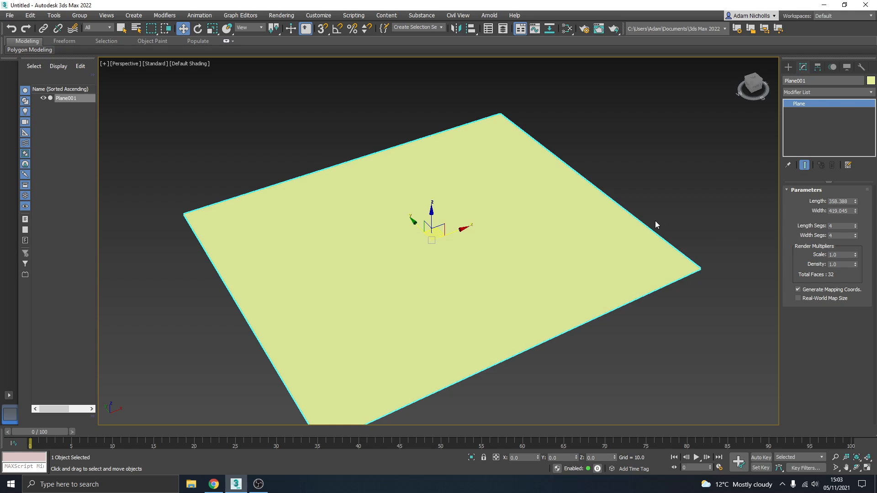
alt+middle_drag(655, 222, 523, 226)
click(789, 68)
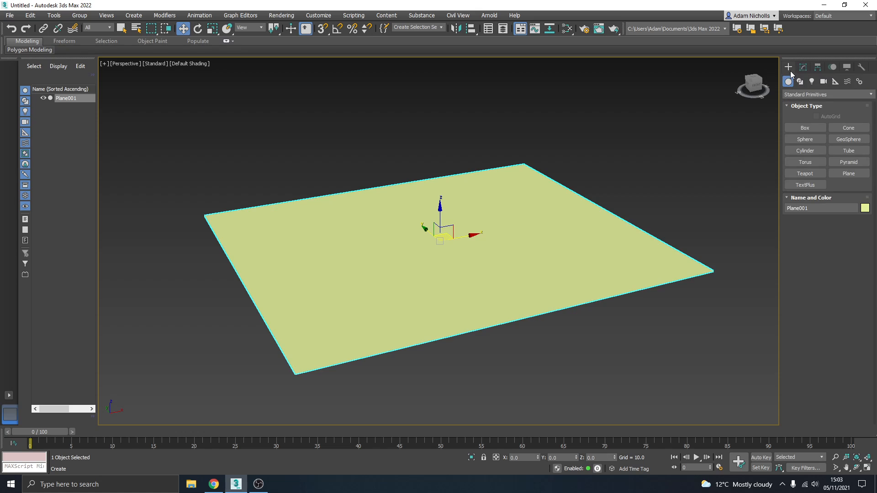
click(804, 68)
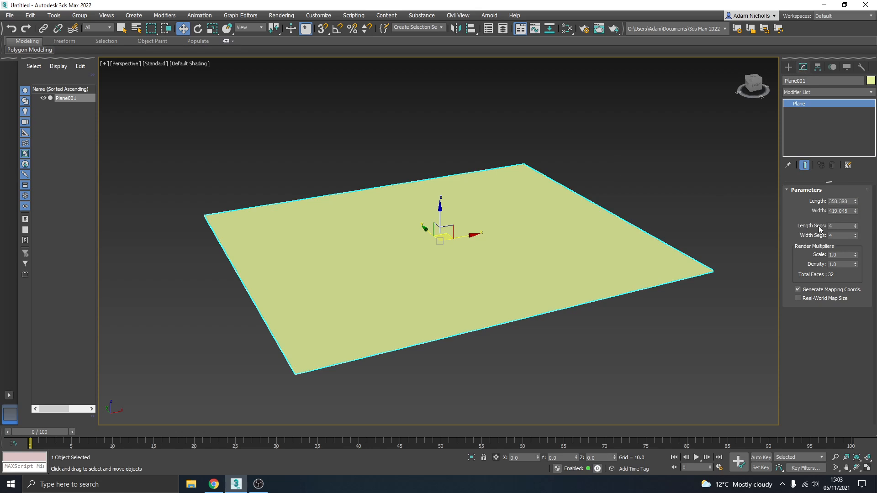
click(181, 68)
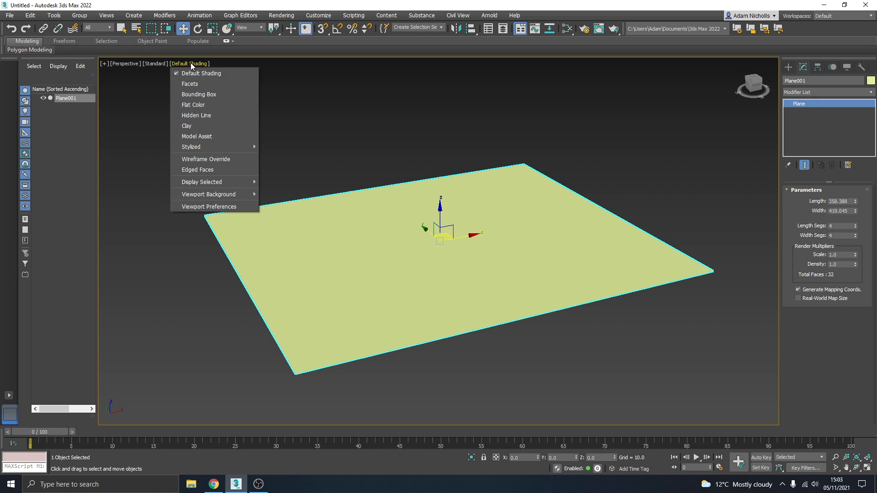
click(202, 170)
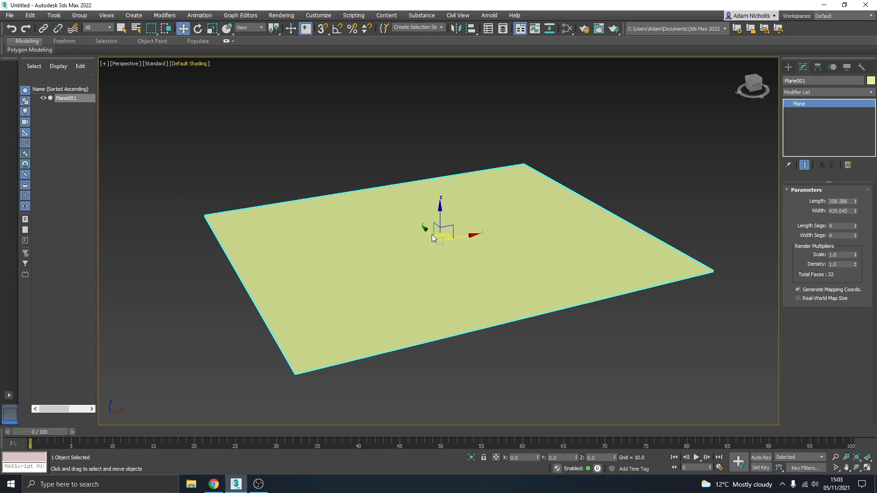
key(F4)
mouse_move(430, 245)
alt+middle_down()
mouse_move(407, 287)
mouse_move(402, 250)
mouse_move(485, 255)
alt+middle_up()
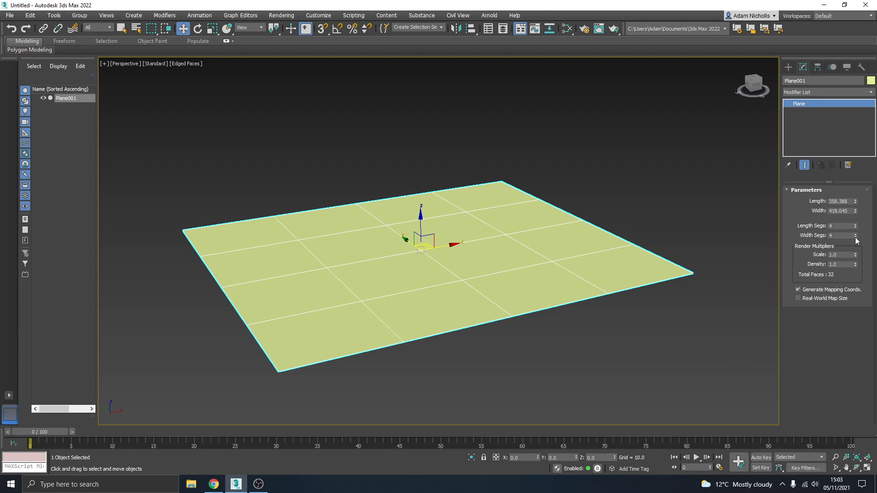
- Set both the length segments and the width segments of the plane to 20
click(844, 227)
text(20)
key(Return)
click(843, 235)
text(20)
key(Return)
mouse_move(433, 249)
alt+middle_down()
mouse_move(416, 271)
mouse_move(418, 253)
mouse_move(433, 248)
alt+middle_up()
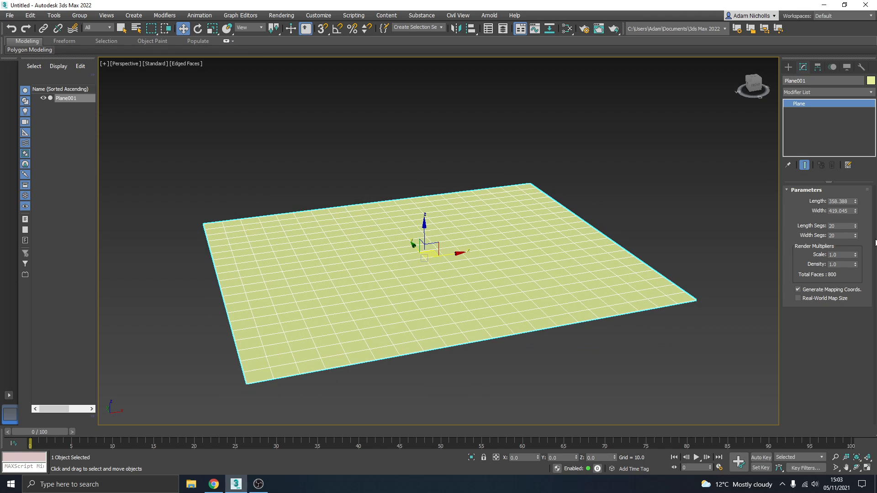
- Enlarge the plane to a length of about 570 and a greater width, and open its length segments value for editing
drag(856, 202, 855, 180)
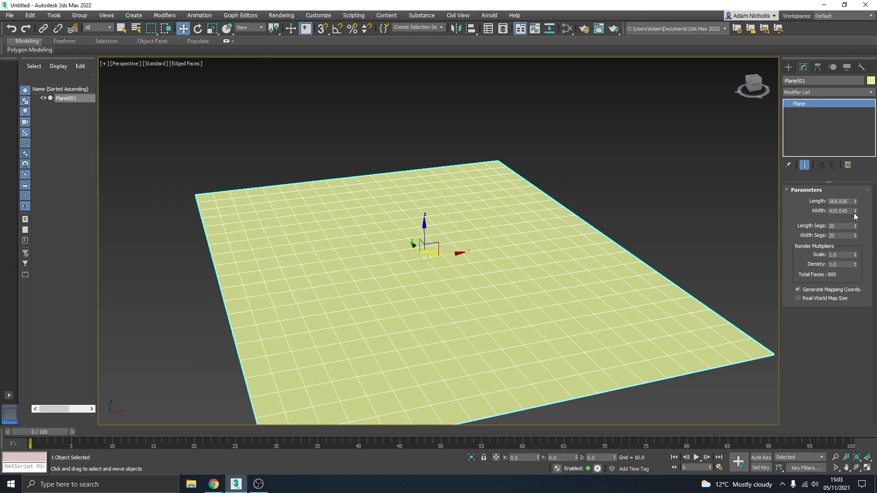
drag(855, 211, 856, 186)
double_click(829, 226)
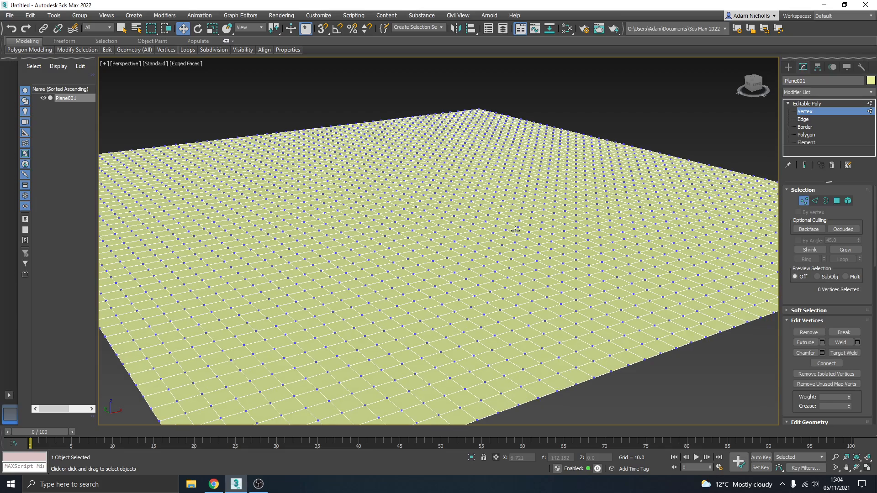
- Select a single vertex on the flat editable-poly plane and raise it along Z to start a small bump
click(516, 228)
scroll(525, 263, up, 3)
scroll(528, 249, down, 3)
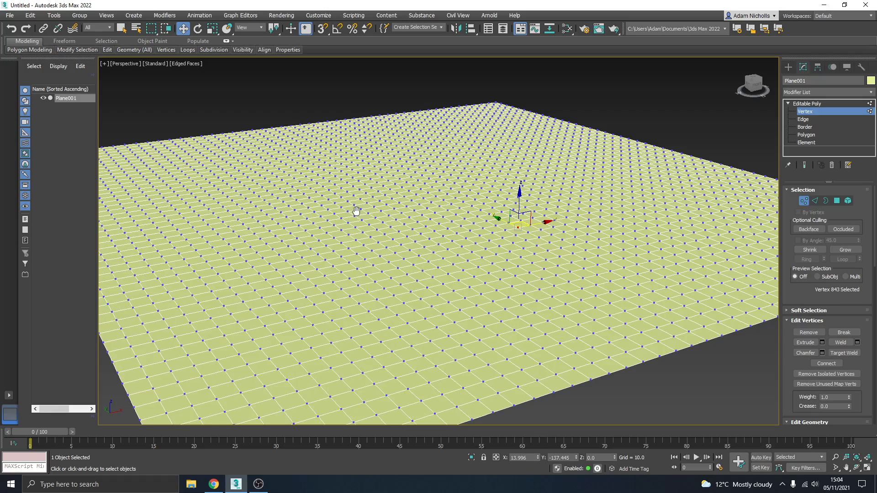
alt+middle_drag(356, 211, 376, 193)
alt+middle_drag(405, 264, 404, 286)
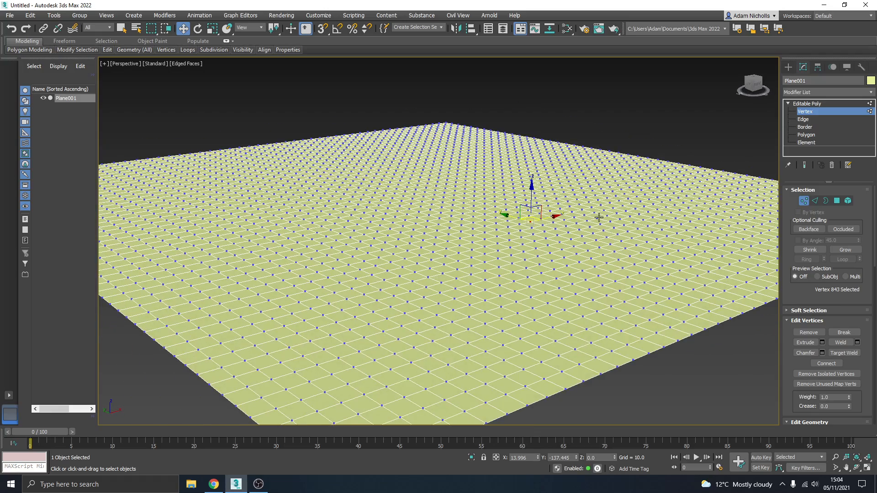
scroll(521, 221, up, 4)
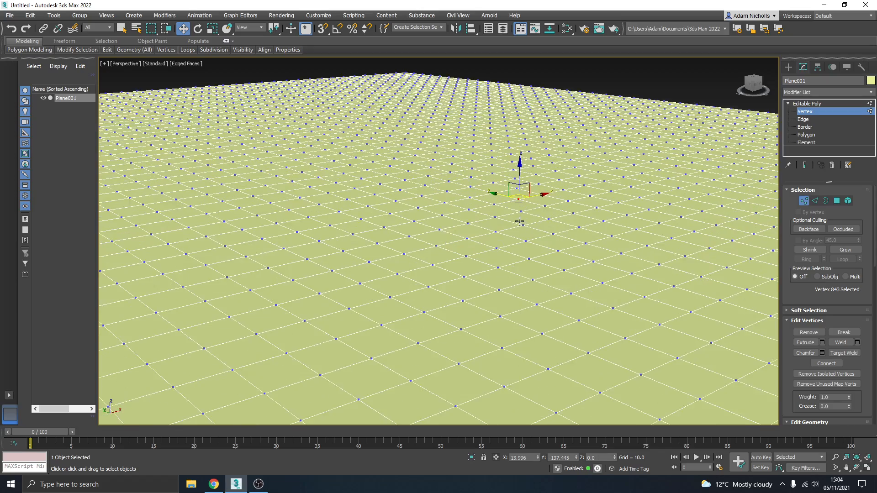
scroll(520, 222, down, 4)
mouse_move(520, 221)
alt+middle_down()
mouse_move(514, 208)
mouse_move(522, 215)
alt+middle_up()
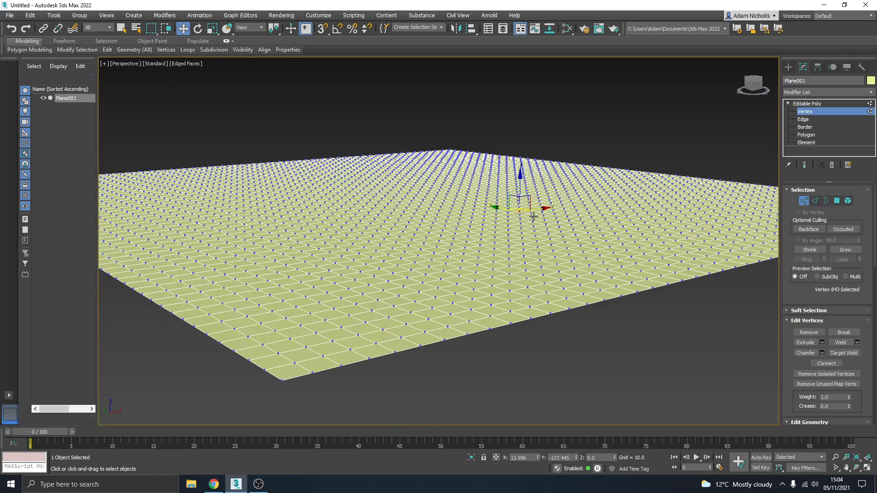
click(533, 217)
scroll(533, 217, up, 3)
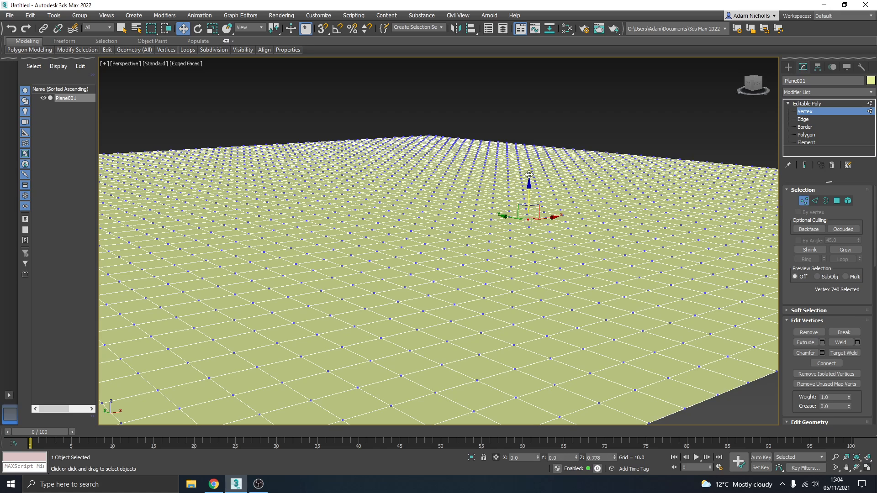
drag(529, 175, 550, 182)
- Raise several vertices around the first peak to different heights to widen the bump into a small hill
click(549, 221)
click(509, 222)
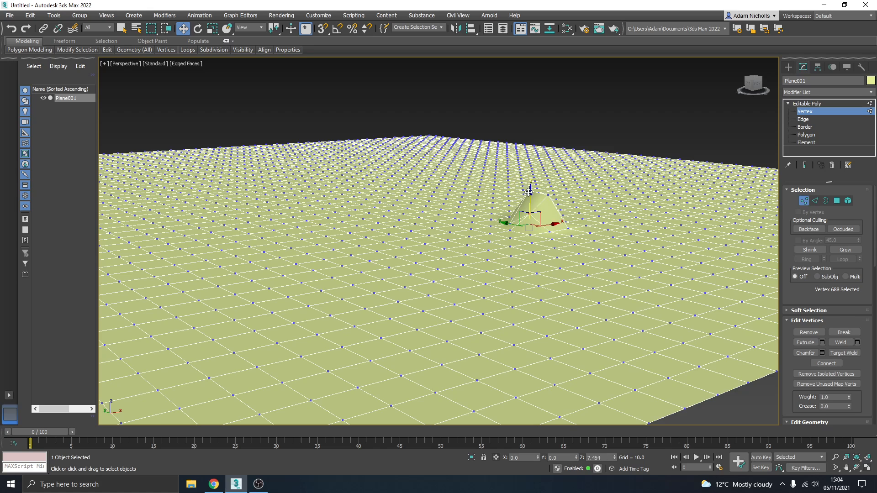
drag(509, 210, 512, 193)
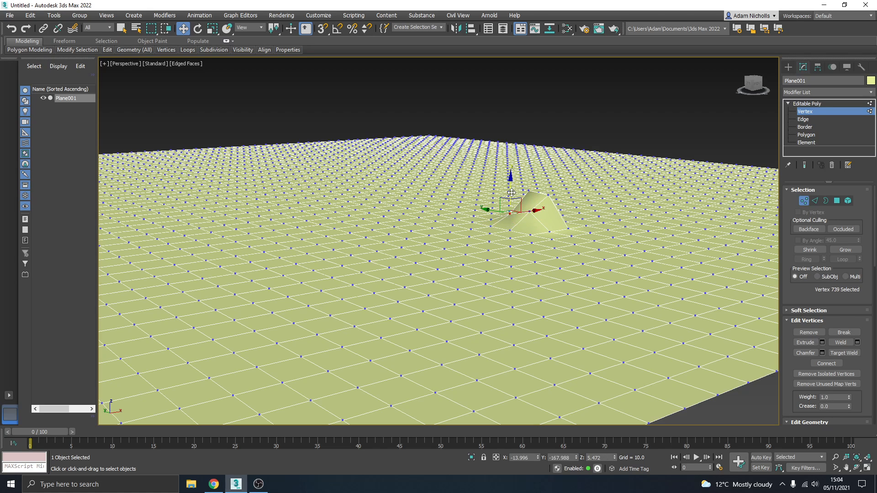
click(571, 226)
drag(572, 211, 569, 184)
alt+middle_drag(571, 215, 511, 229)
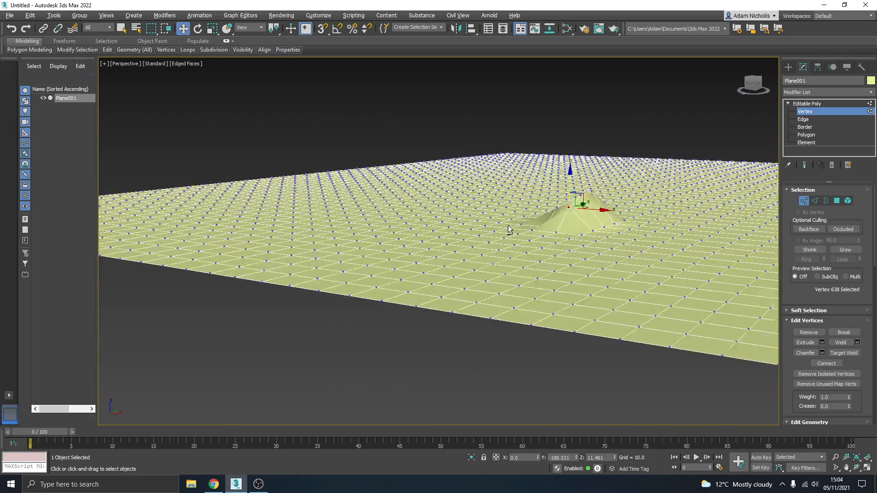
- Raise one more vertex at the base of the hill to a height of about 6.5
scroll(615, 192, up, 4)
middle_drag(615, 192, 568, 252)
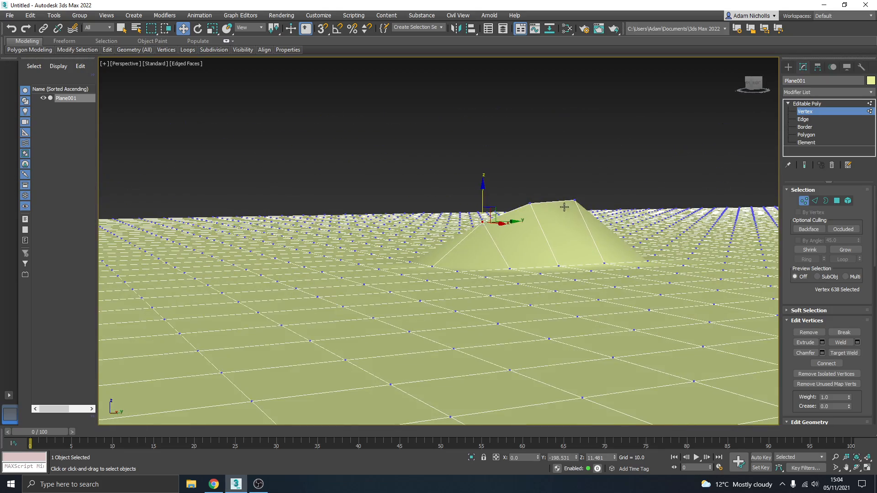
click(558, 262)
drag(560, 244, 559, 222)
alt+middle_drag(560, 222, 600, 236)
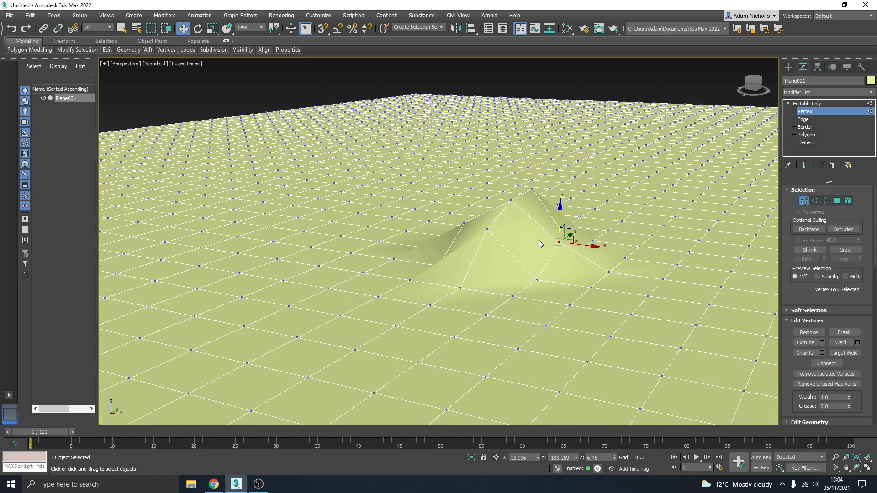
- Select the two highest vertices of the hill together and lower them by about 2.6
alt+middle_drag(534, 217, 601, 211)
click(525, 206)
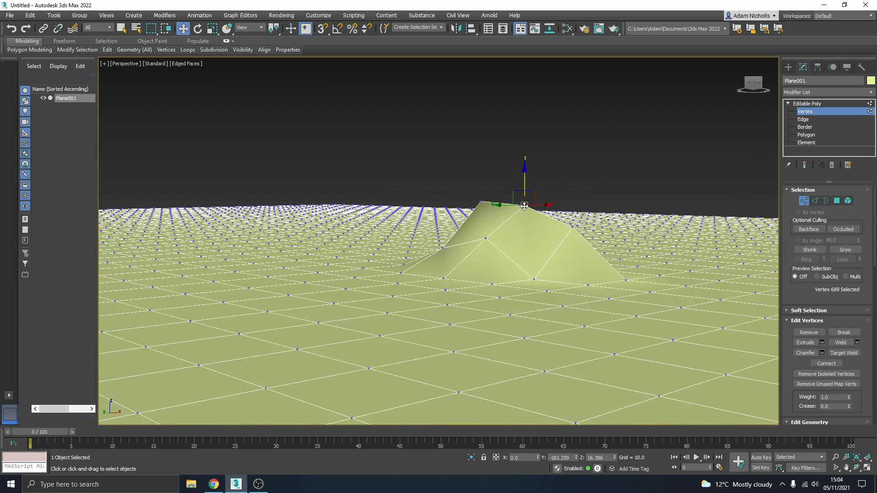
ctrl+click(480, 202)
drag(503, 177, 503, 188)
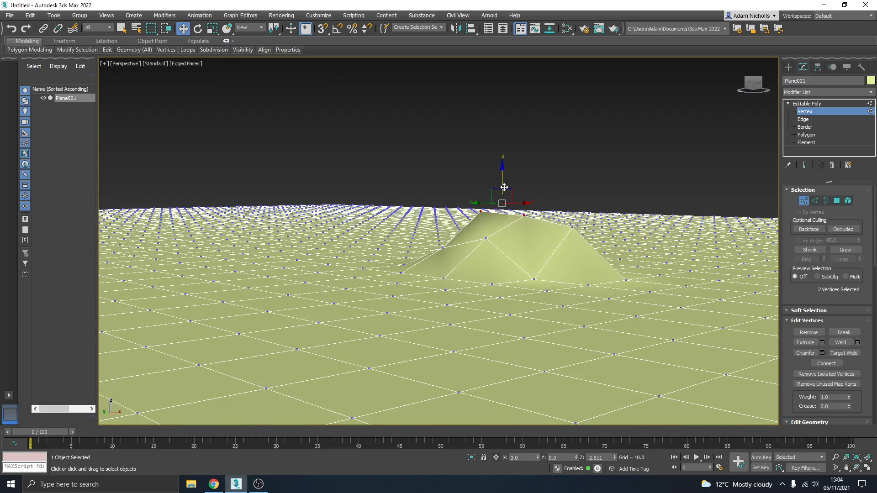
alt+middle_drag(504, 188, 534, 210)
scroll(535, 210, down, 5)
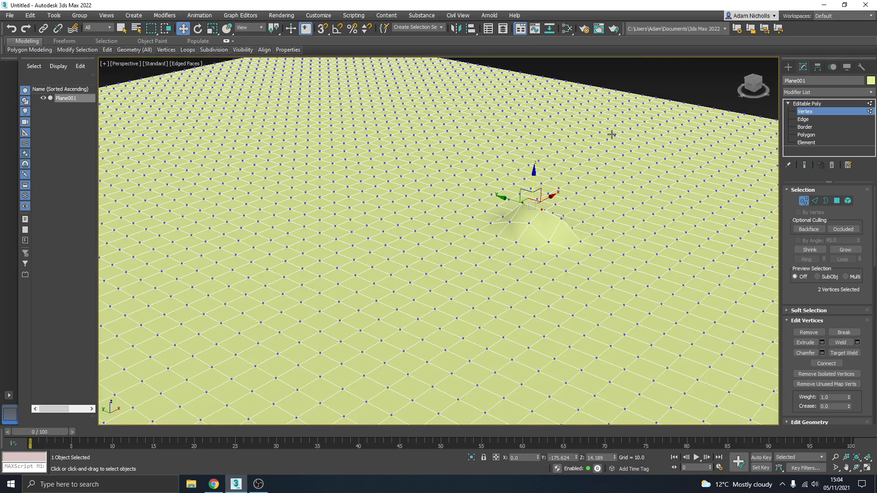
- Select a vertex on the flat area away from the hill and enable Use Soft Selection
click(628, 91)
alt+middle_drag(599, 199, 524, 208)
click(492, 192)
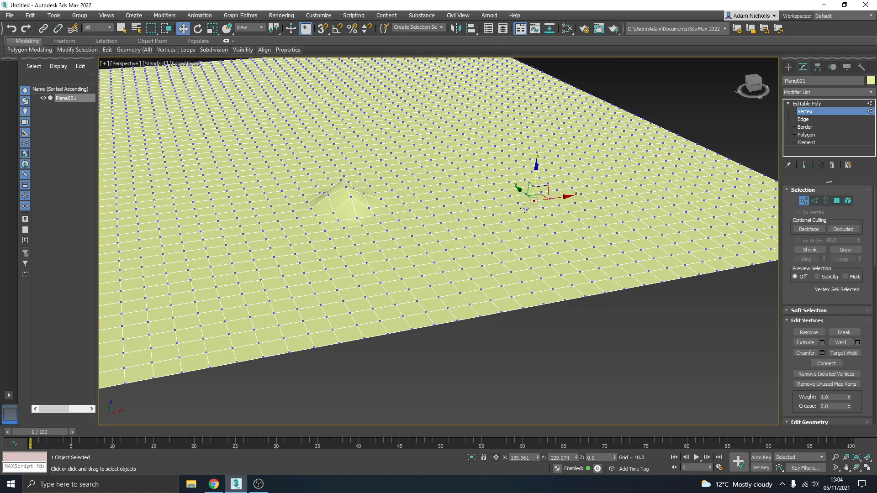
mouse_move(796, 329)
mouse_down()
mouse_move(795, 304)
mouse_move(799, 319)
mouse_up()
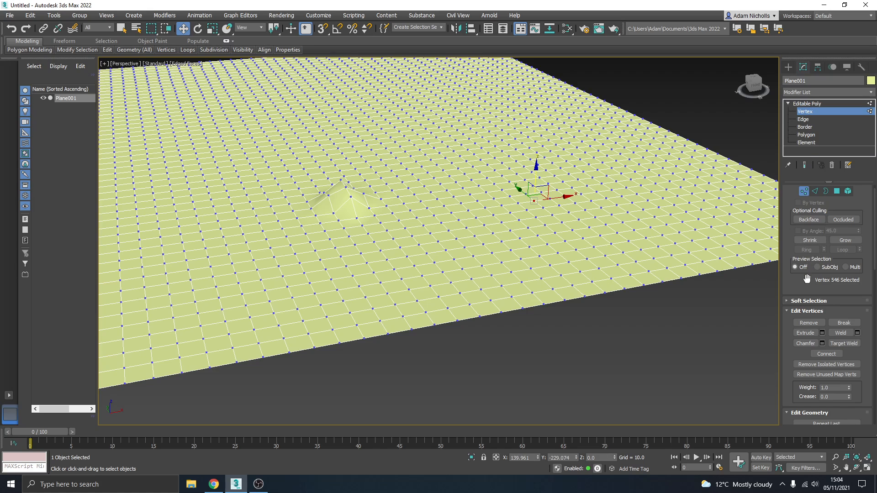
scroll(800, 276, down, 2)
click(790, 266)
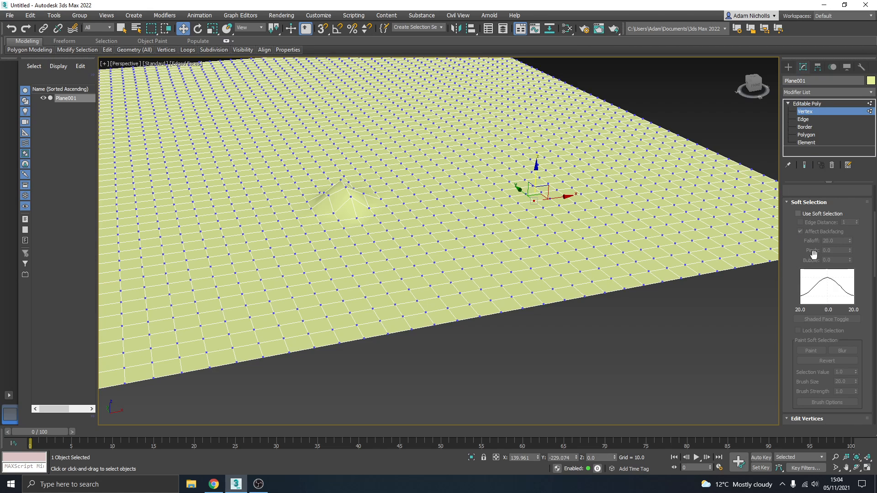
click(799, 214)
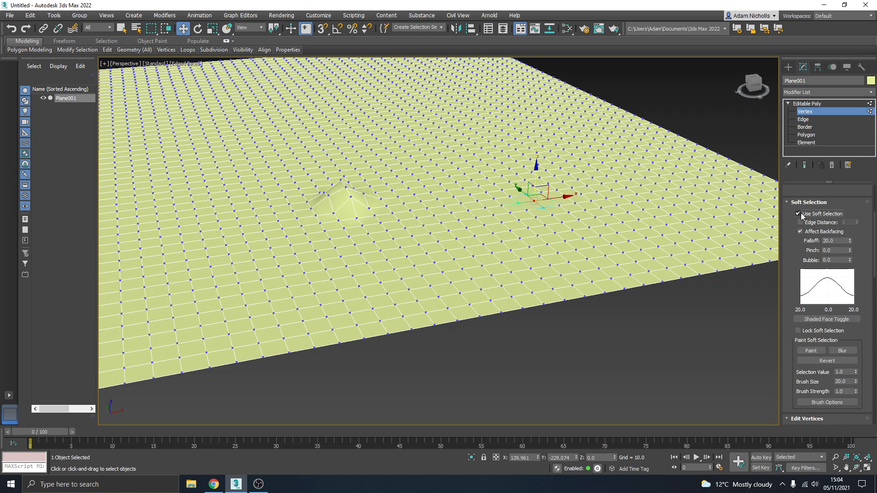
scroll(534, 203, up, 5)
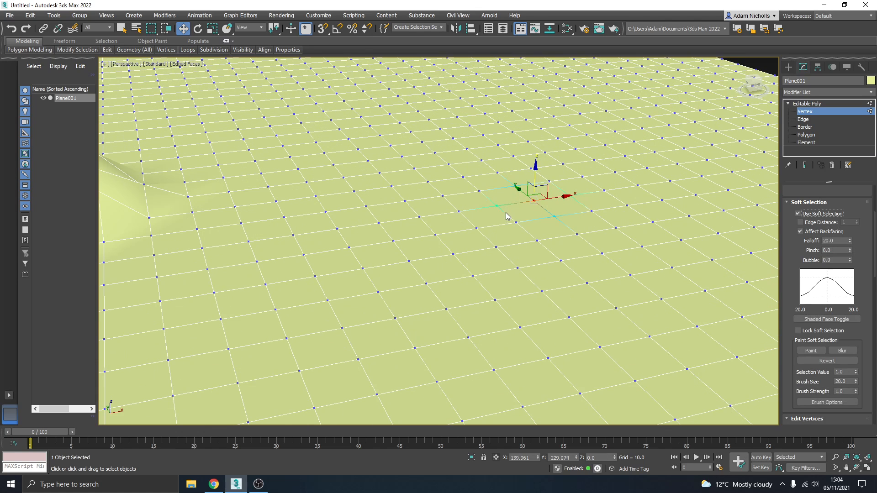
scroll(530, 208, down, 5)
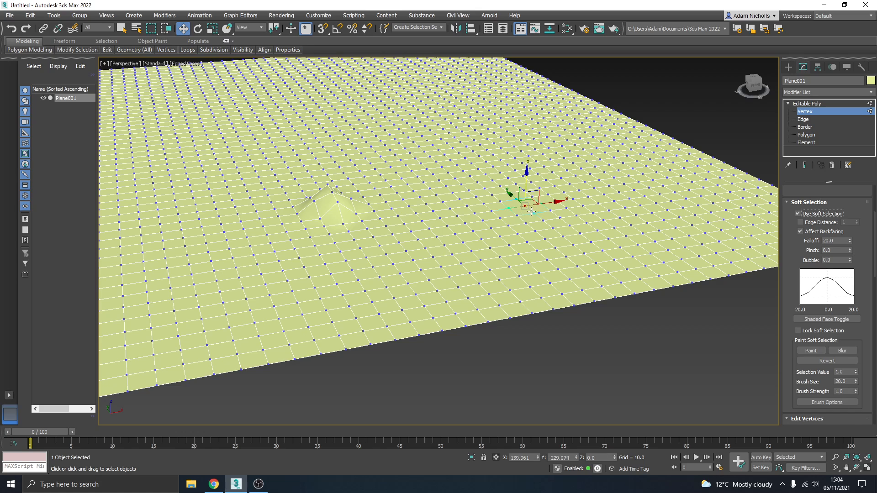
- Set the soft selection falloff to about 61.7 and raise the selected vertex into a broad mound about 9.2 high
scroll(531, 211, up, 2)
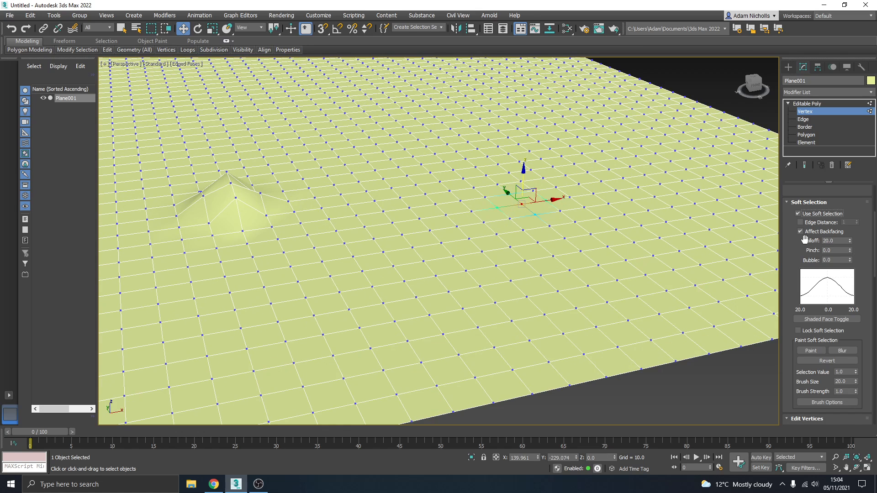
scroll(808, 240, down, 1)
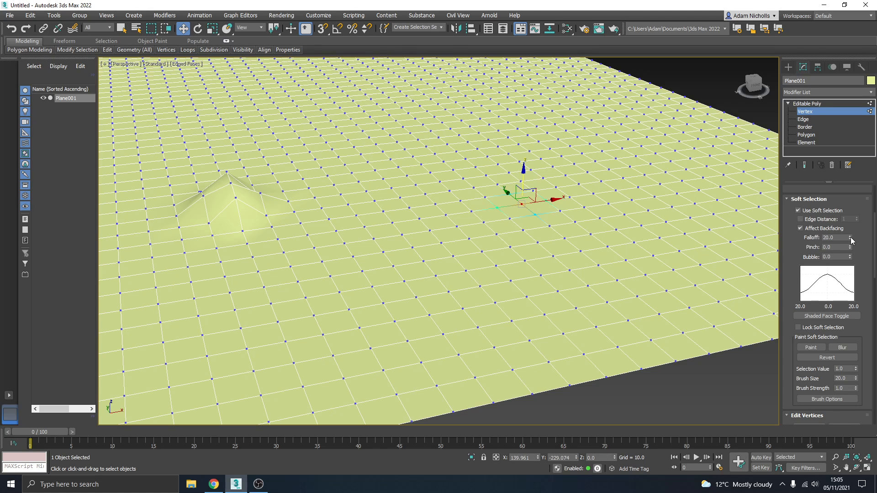
drag(851, 239, 843, 173)
drag(524, 172, 534, 91)
alt+middle_drag(551, 171, 520, 153)
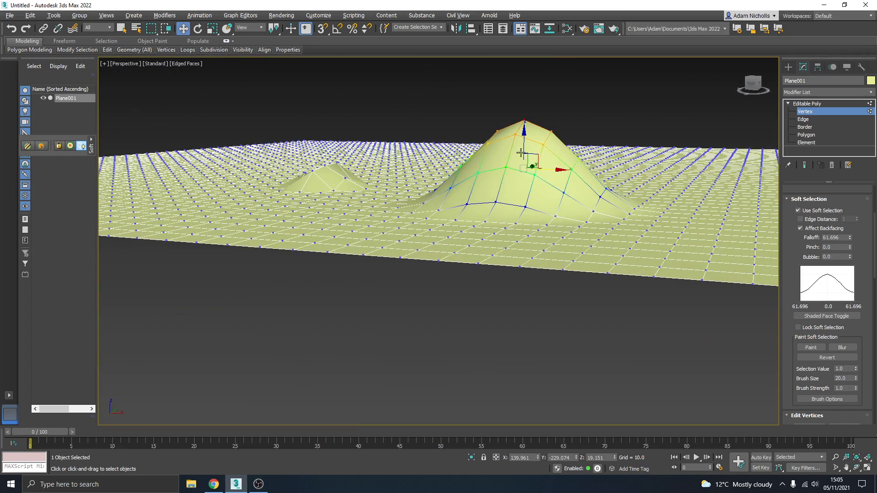
drag(524, 137, 531, 165)
alt+middle_drag(549, 200, 601, 207)
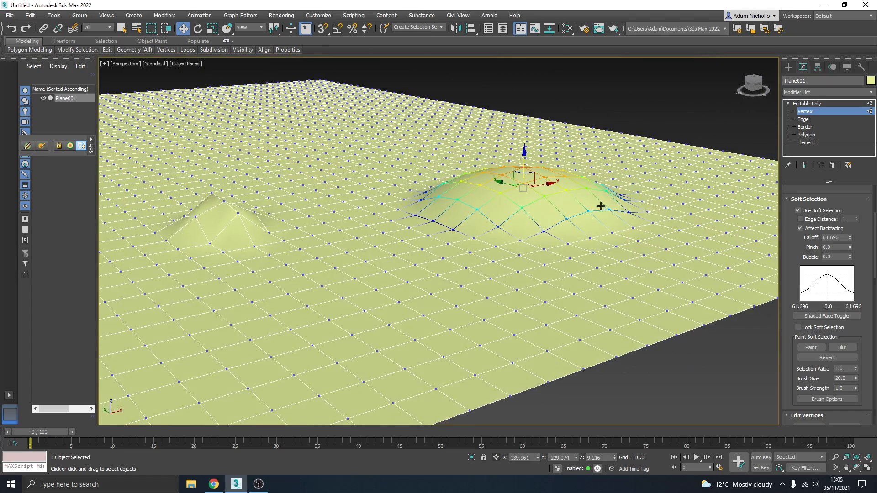
- Raise further vertices beside the broad mound with soft selection to form a chain of connected hills of different heights
click(632, 225)
drag(637, 201, 637, 134)
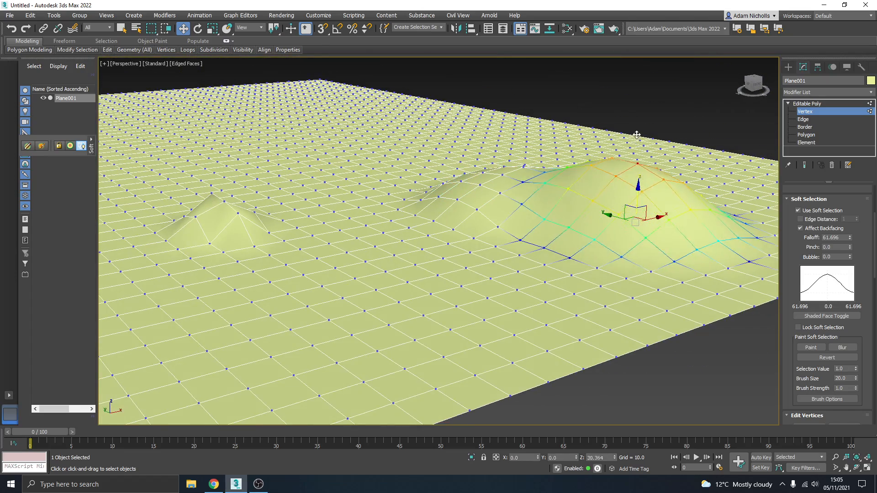
click(545, 246)
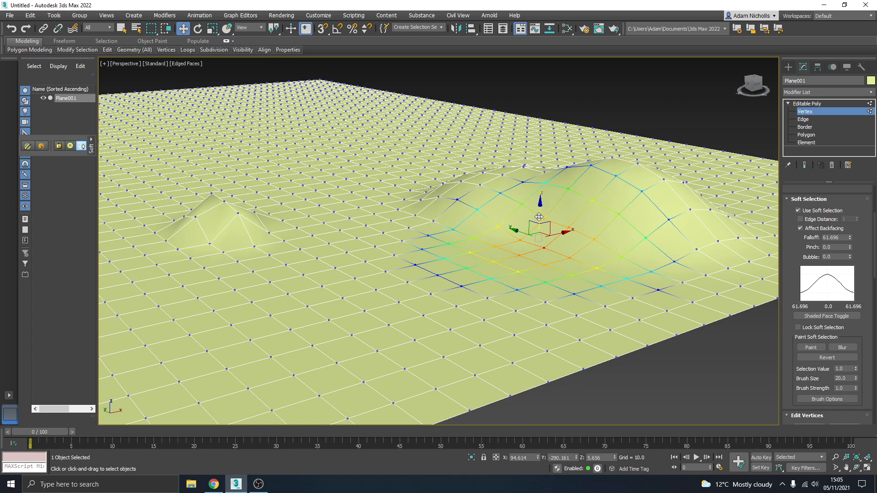
drag(539, 217, 539, 200)
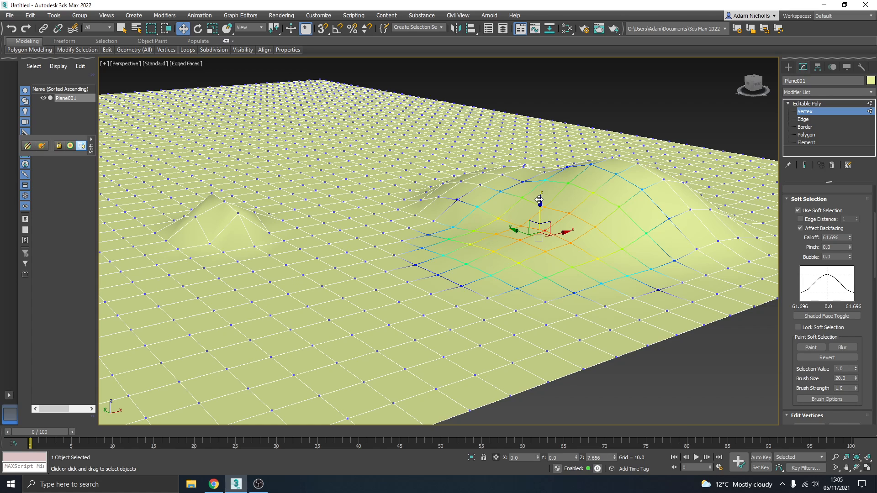
alt+middle_drag(539, 200, 504, 259)
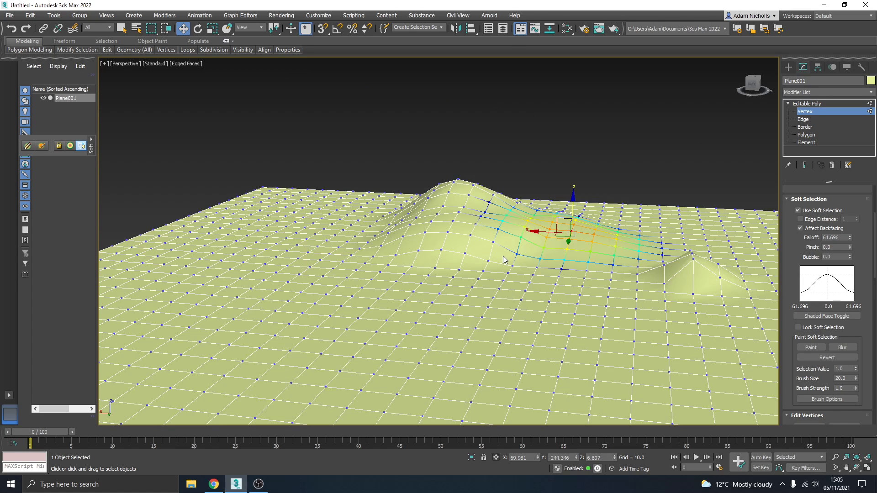
drag(355, 231, 358, 183)
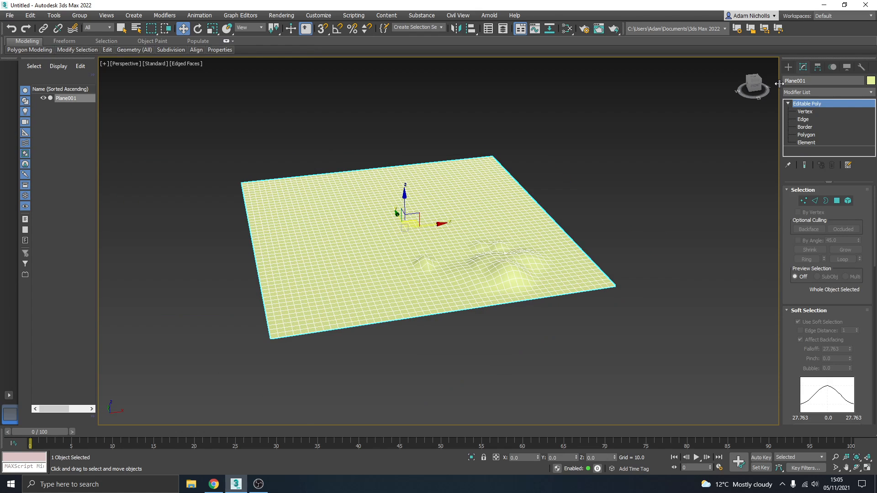
- Create a second plane beside the hilly terrain, about 781 long and 744 wide, with 50 length and 50 width segments
click(788, 67)
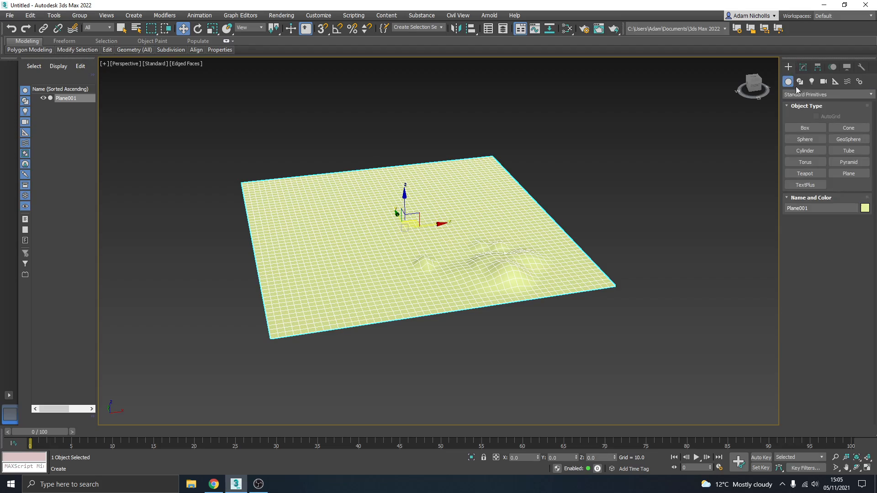
click(839, 175)
middle_drag(663, 202, 435, 222)
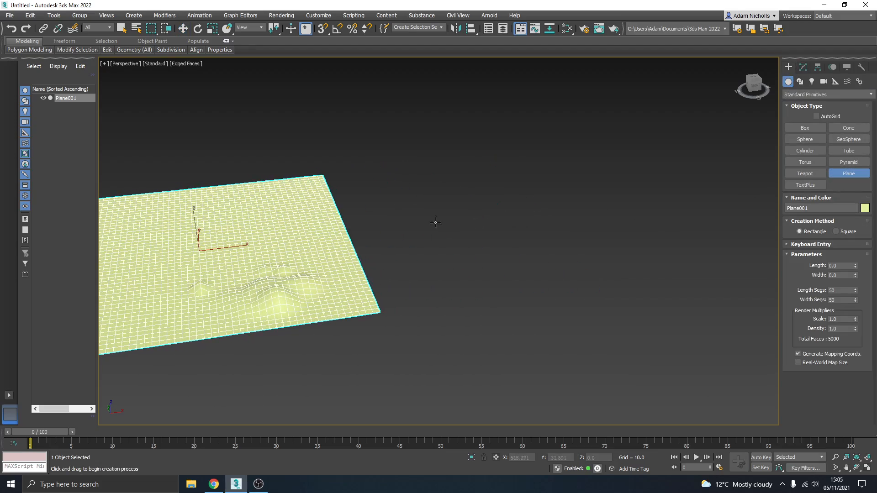
drag(349, 173, 734, 254)
alt+middle_drag(588, 256, 445, 274)
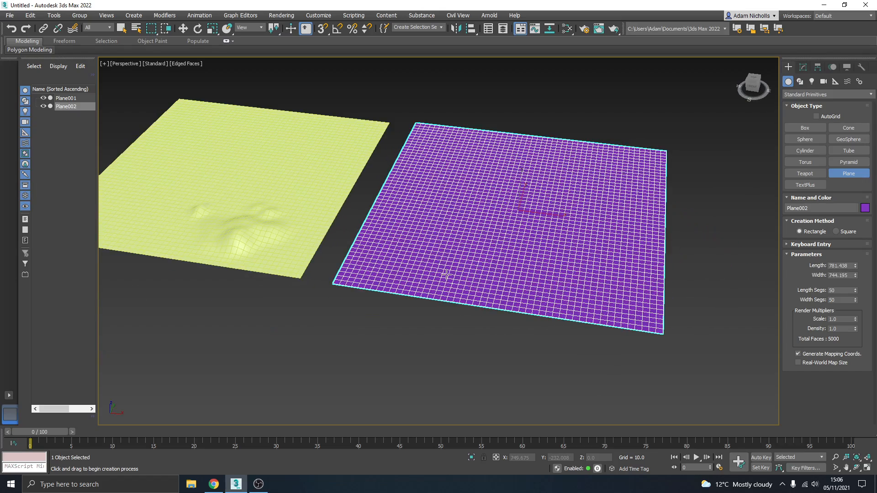
alt+middle_drag(480, 251, 561, 317)
key(w)
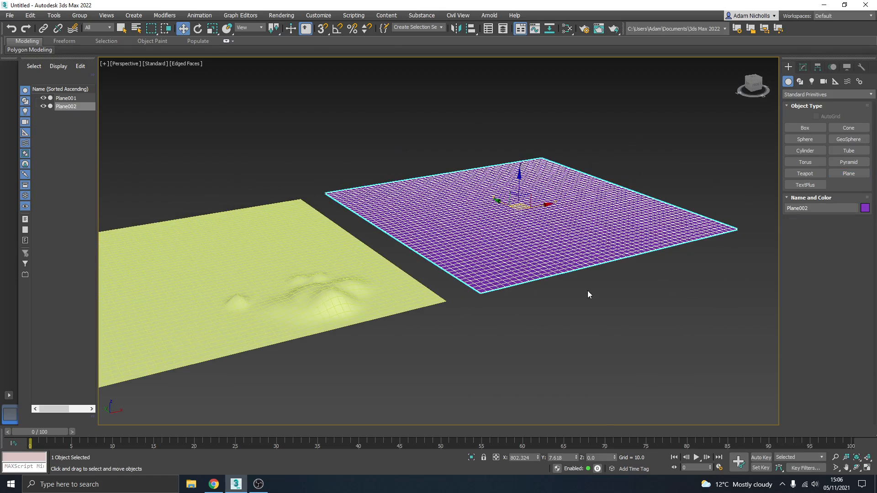
click(610, 303)
click(593, 248)
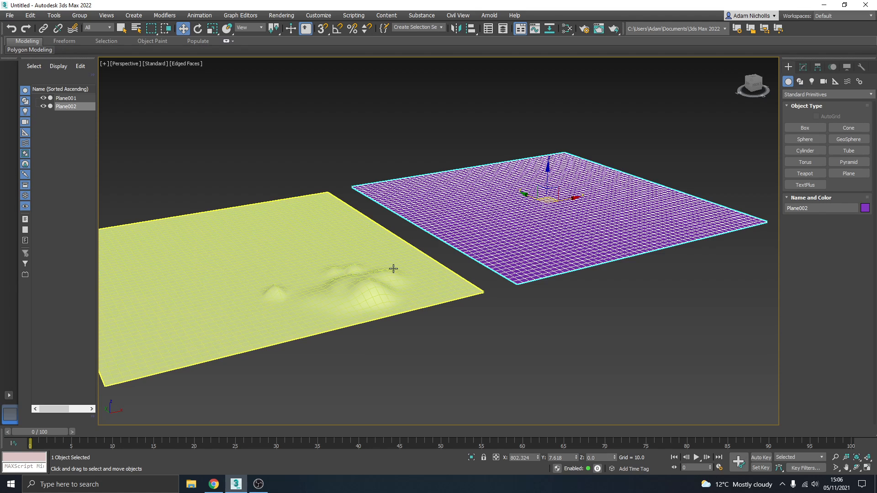
- Switch to Chrome and examine the image results for displacement map, including a preview of the Blender Artists mountain image
click(214, 486)
click(162, 54)
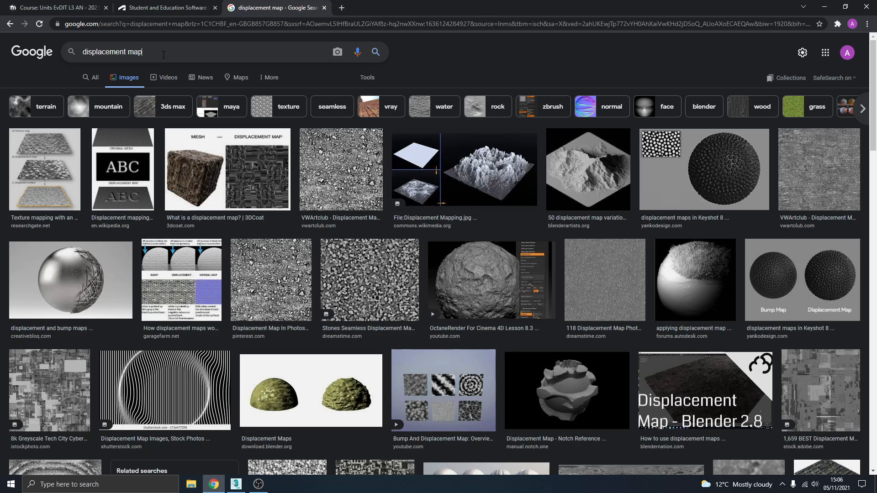
drag(178, 53, 67, 51)
click(162, 53)
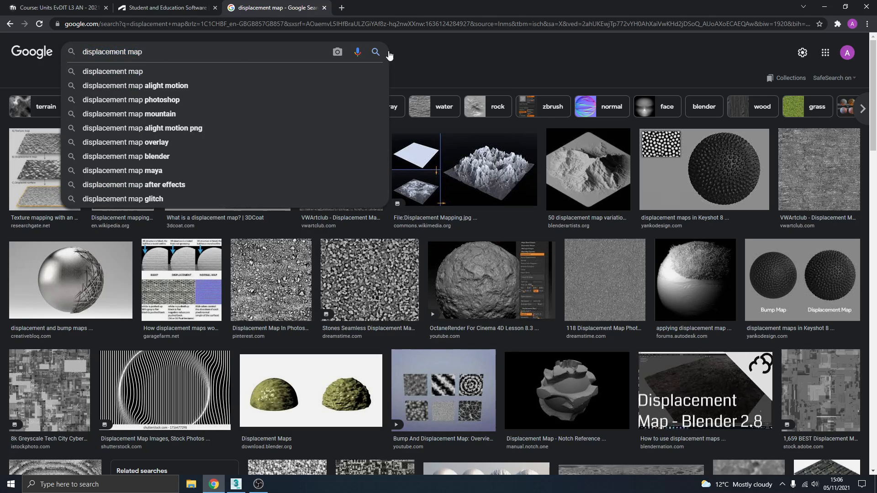
click(441, 58)
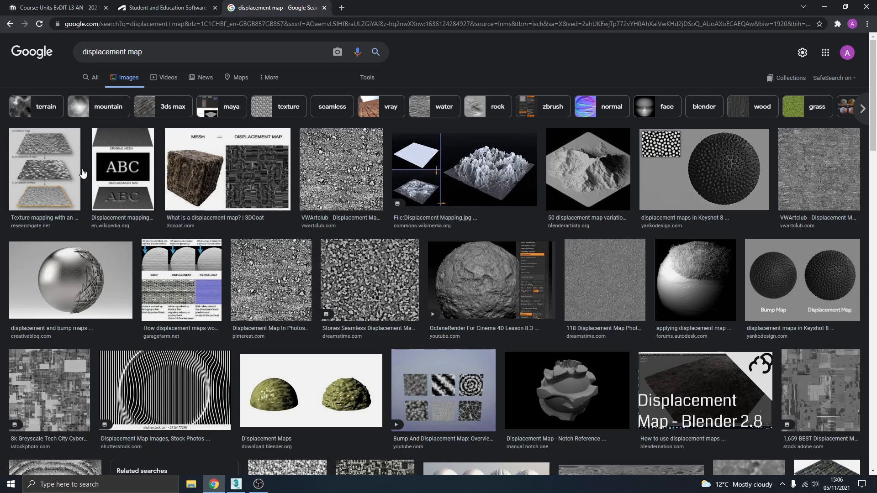
scroll(403, 270, down, 1)
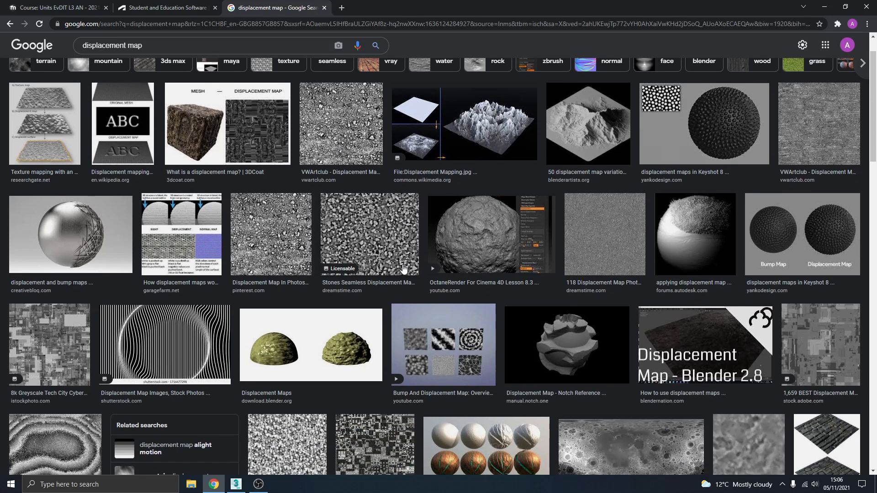
scroll(446, 267, down, 5)
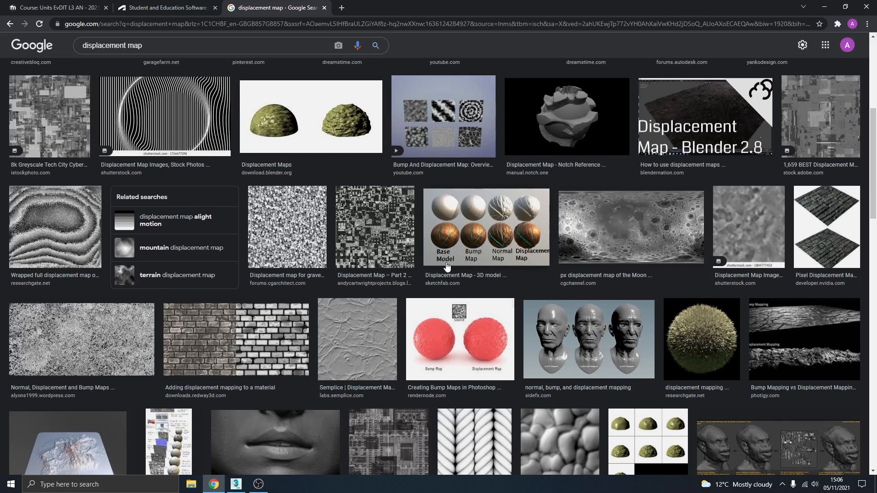
scroll(447, 266, down, 5)
scroll(434, 325, up, 10)
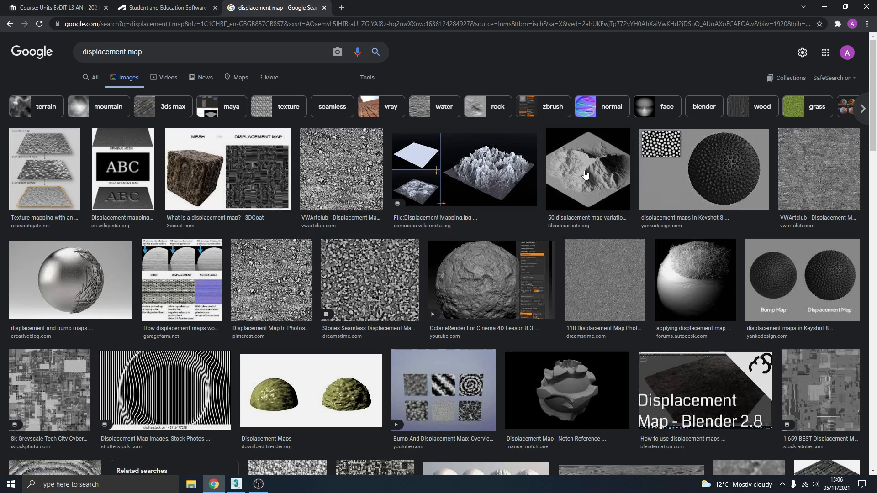
click(594, 188)
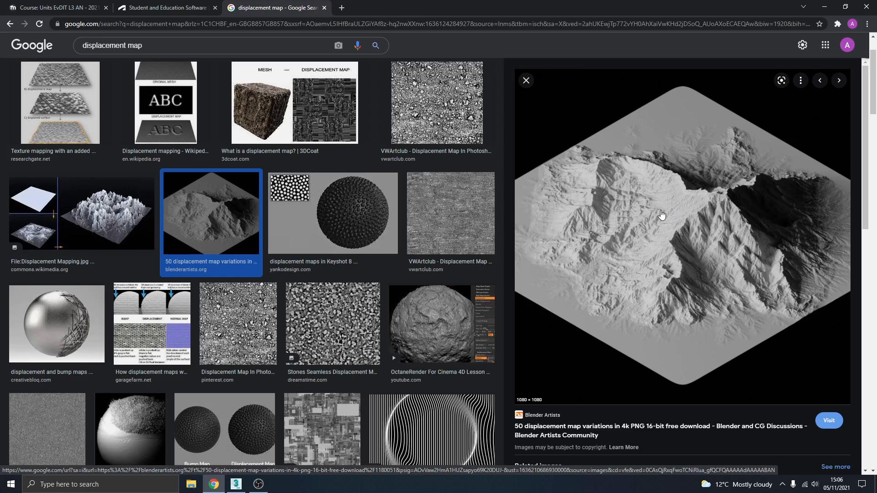
click(525, 83)
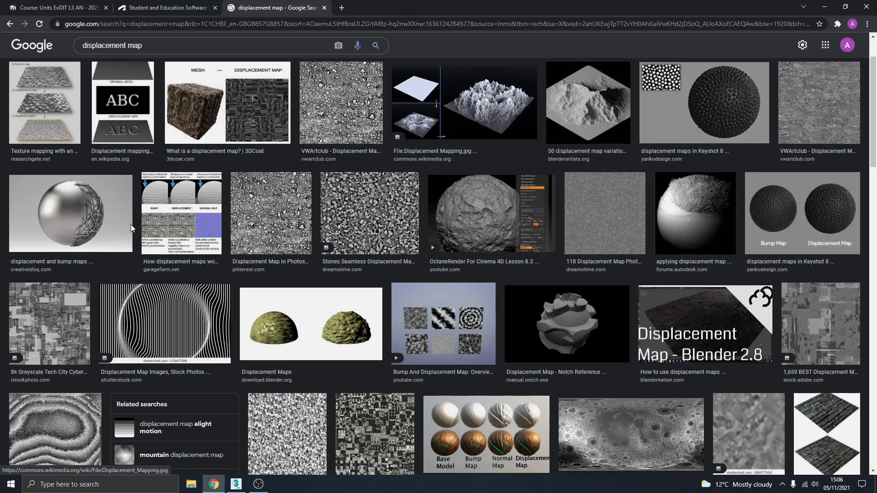
scroll(136, 131, up, 2)
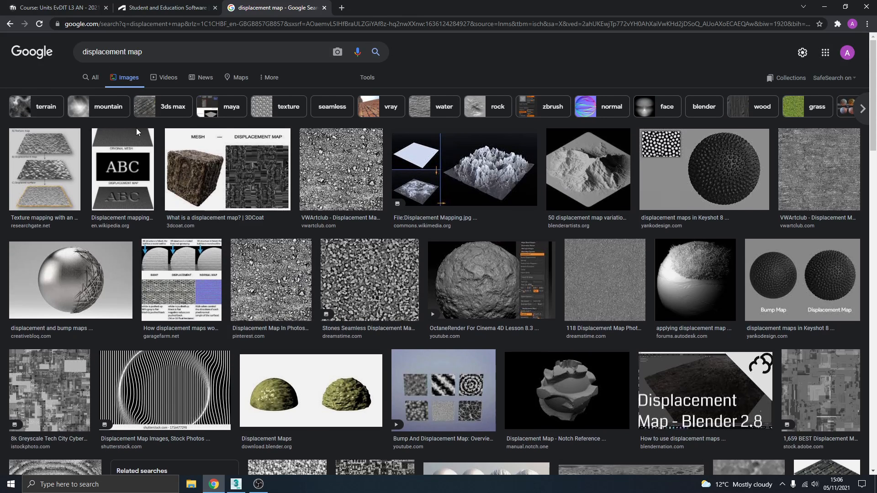
- Search images for "displacement map terrain" and preview the first texture map result from Blender Stack Exchange
click(157, 56)
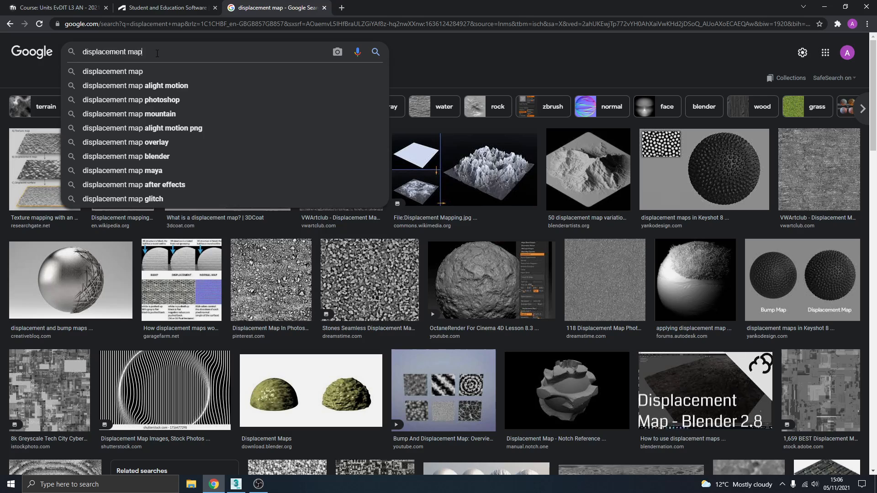
text(terrain)
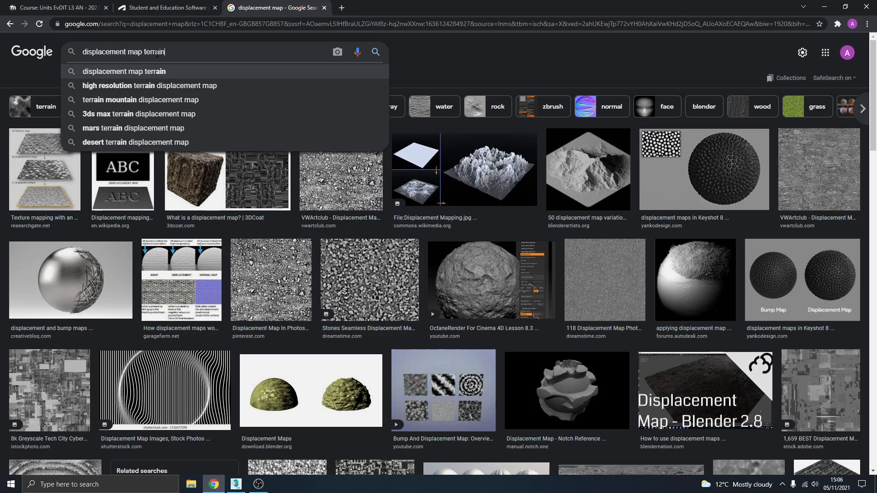
key(Return)
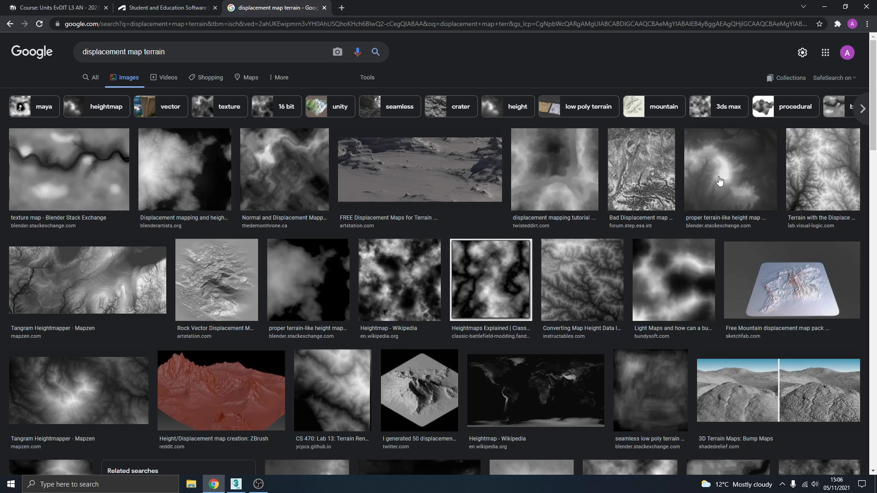
click(106, 200)
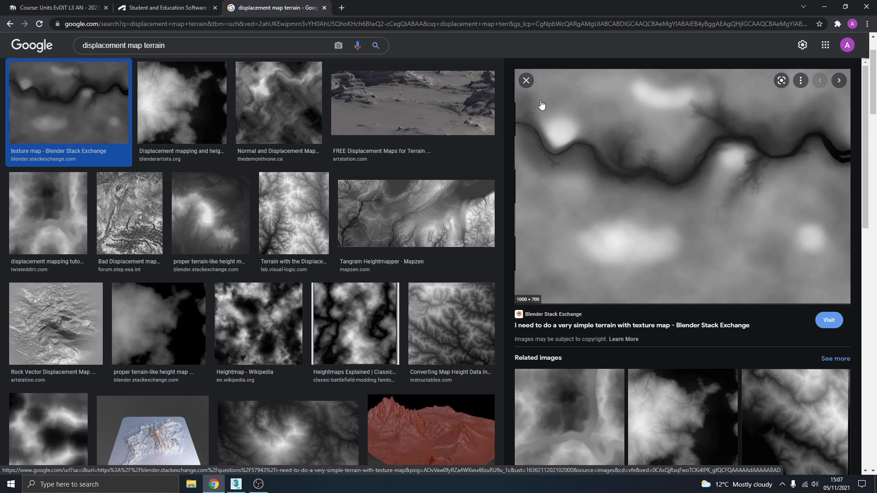
click(526, 80)
scroll(427, 170, up, 2)
- Save the "proper terrain-like height map" image from Blender Stack Exchange to the Desktop as the PNG file XriCX
click(717, 166)
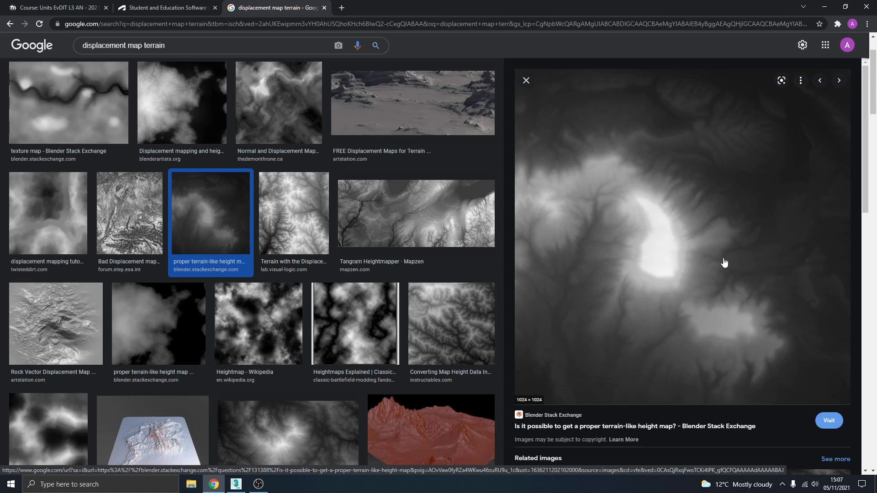
right_click(591, 244)
click(630, 339)
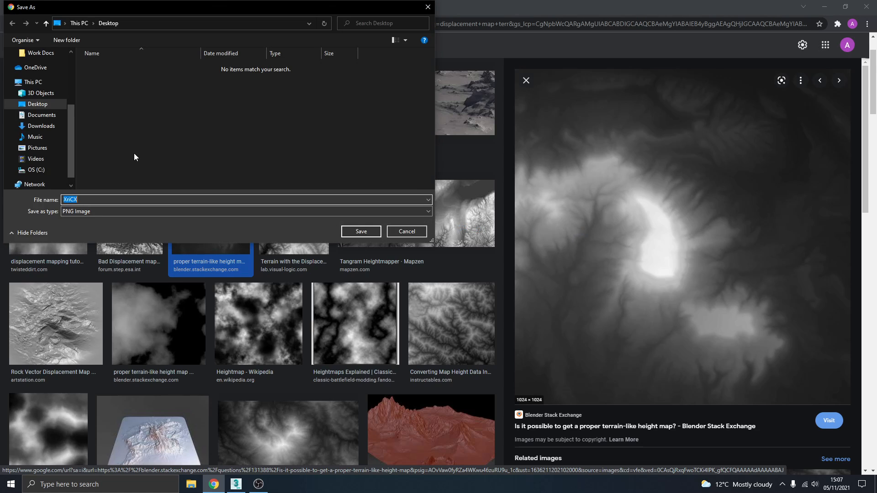
click(86, 209)
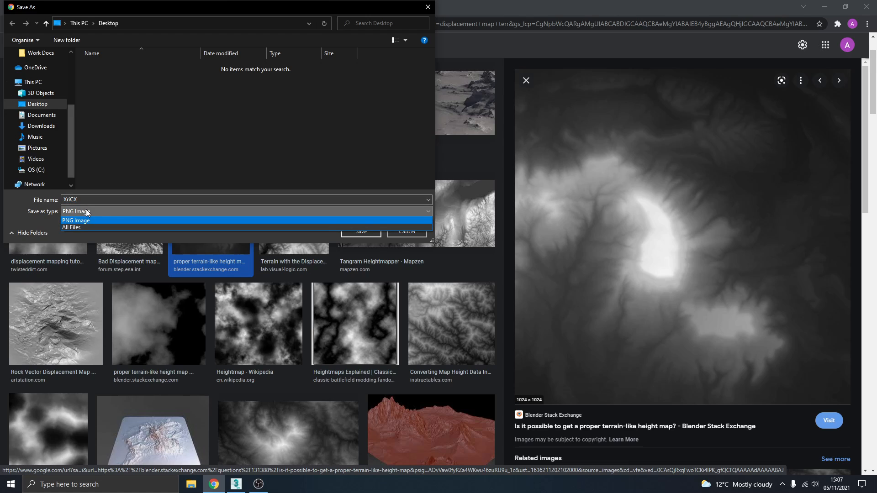
click(86, 210)
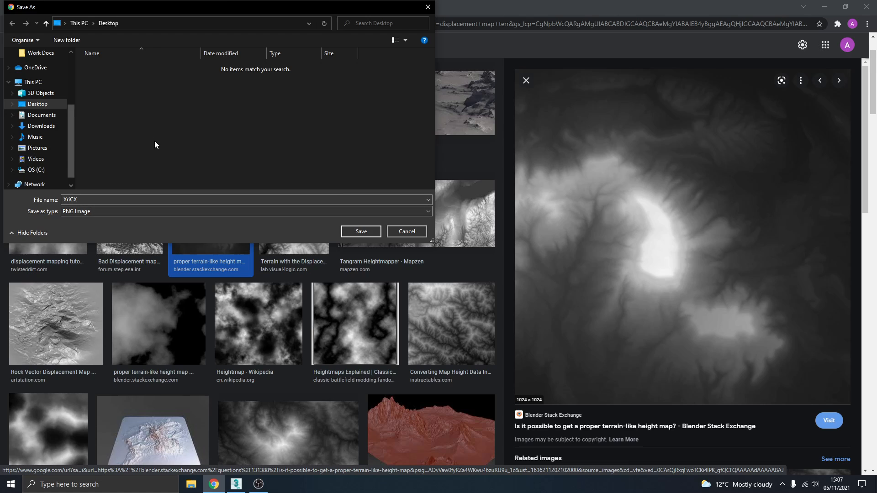
click(360, 233)
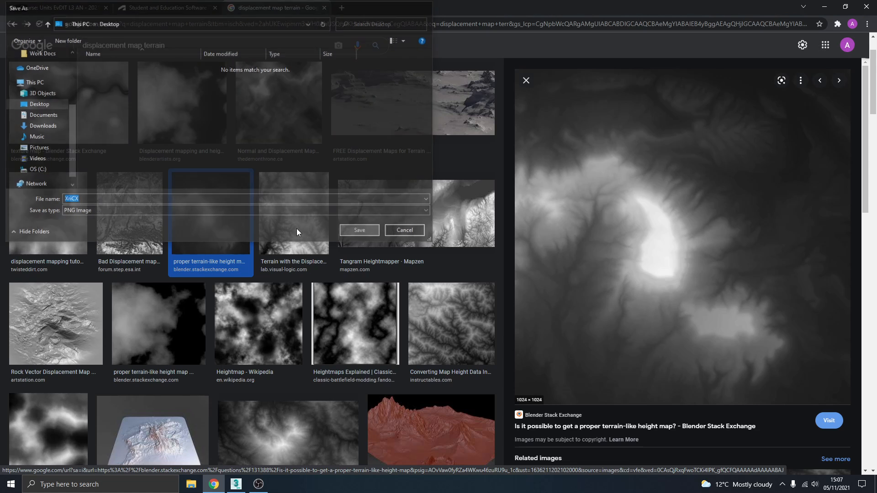
- Switch back to 3ds Max and select the second, still flat plane
click(236, 484)
drag(585, 245, 476, 287)
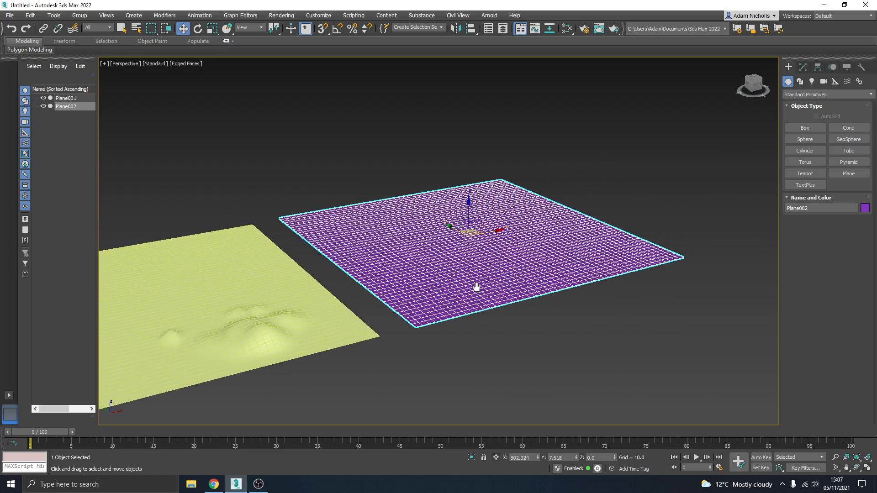
middle_drag(477, 287, 453, 293)
click(558, 188)
click(440, 266)
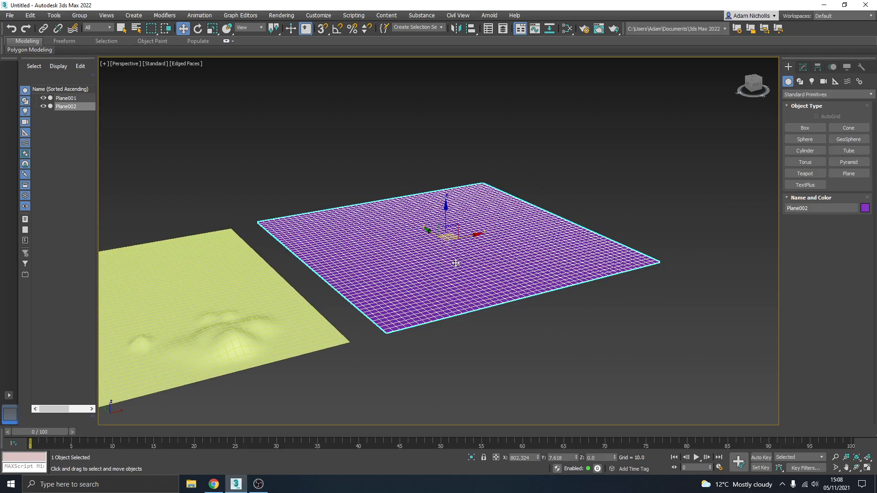
scroll(441, 246, up, 3)
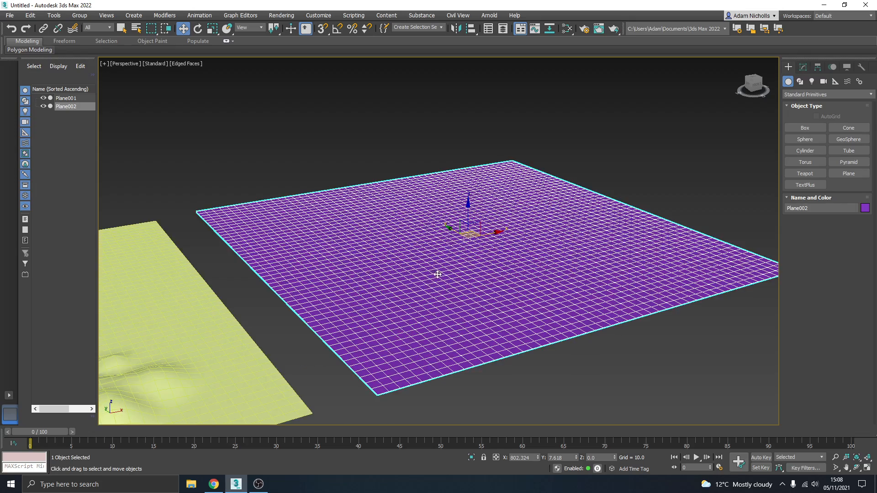
- Add a Displace modifier to the selected second plane
middle_drag(499, 263, 435, 259)
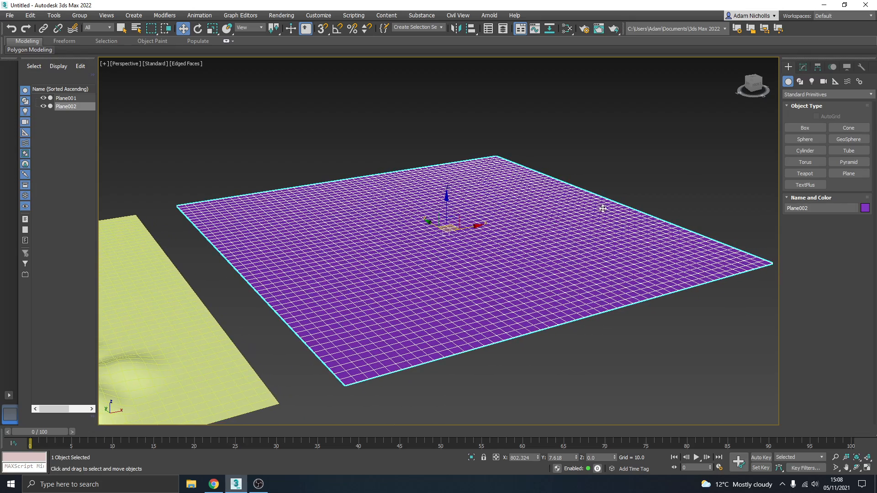
click(804, 68)
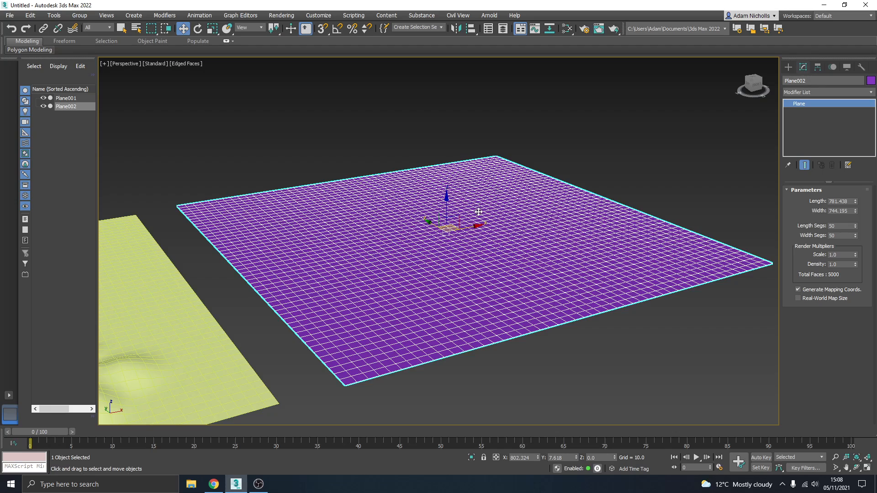
click(799, 92)
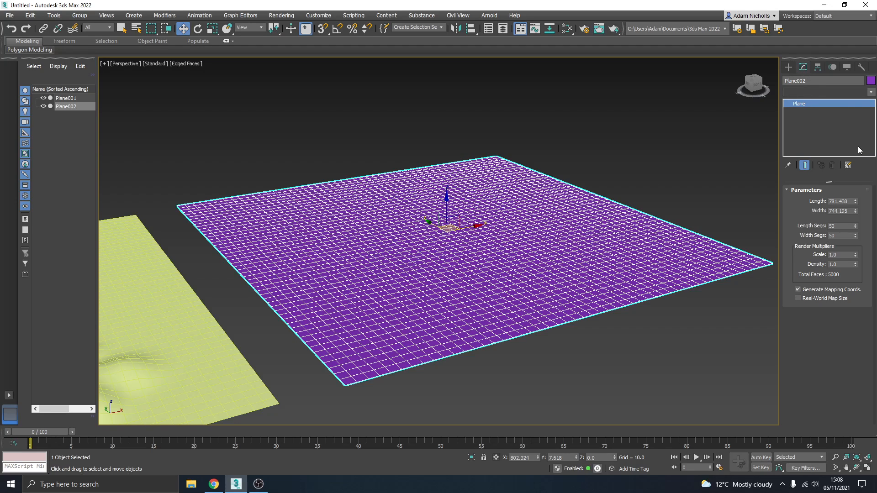
click(871, 92)
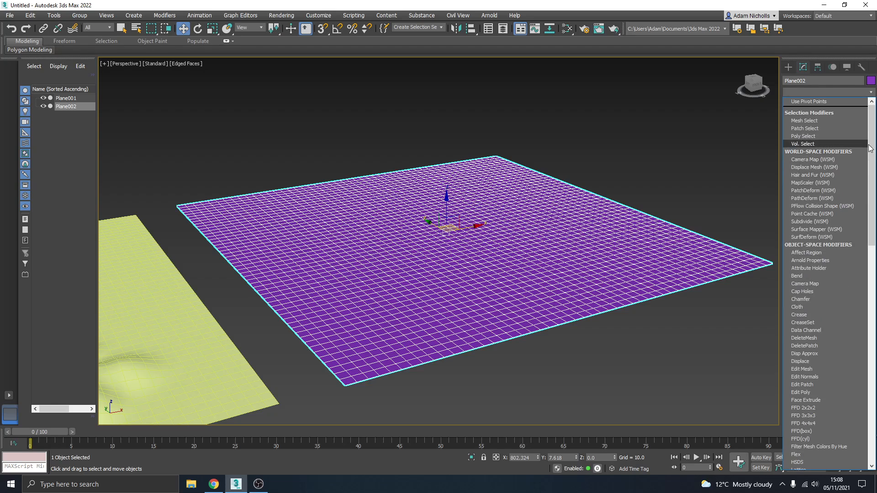
mouse_move(871, 142)
mouse_down()
mouse_move(872, 185)
mouse_move(874, 158)
mouse_up()
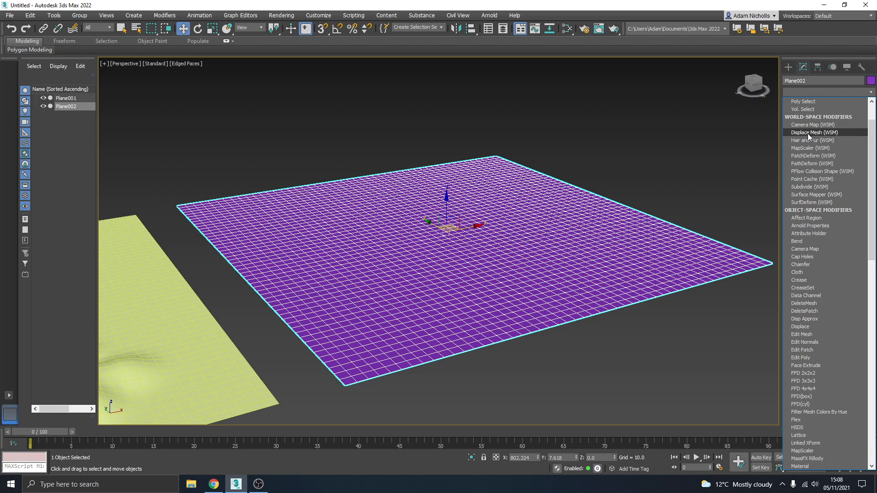
scroll(819, 254, down, 1)
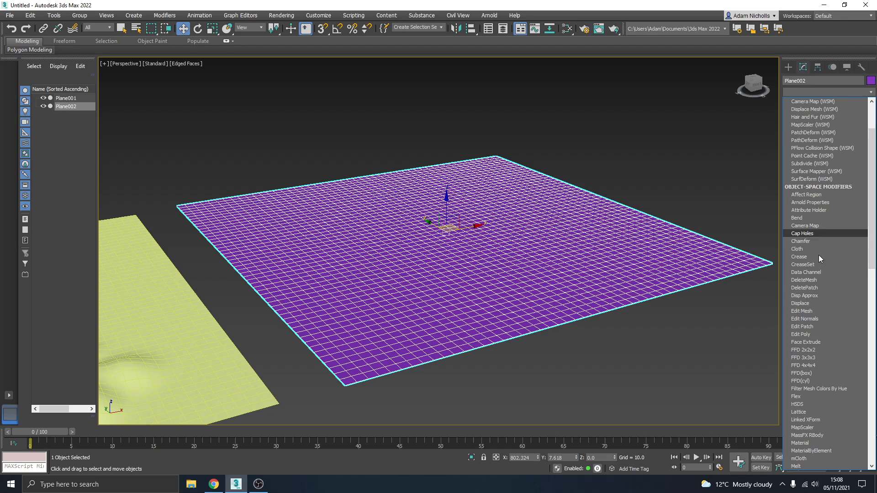
click(808, 304)
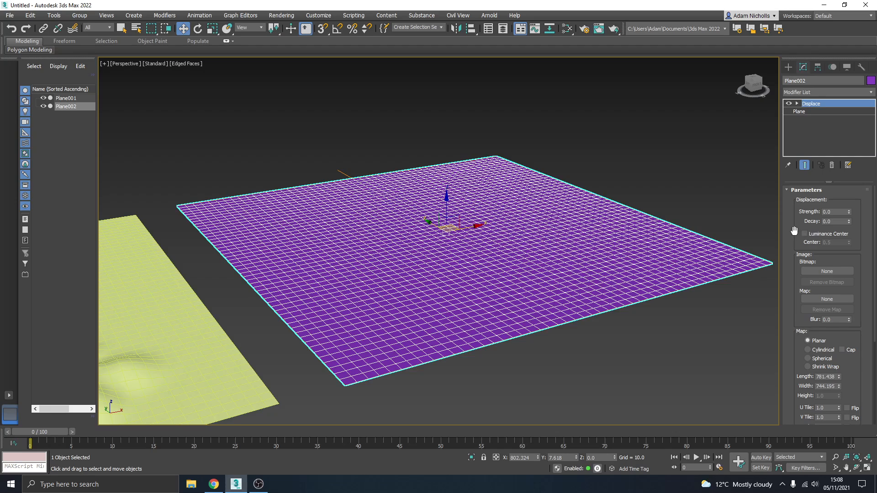
- Load the XriCX PNG from the Desktop as the Displace modifier's bitmap image
scroll(794, 231, down, 1)
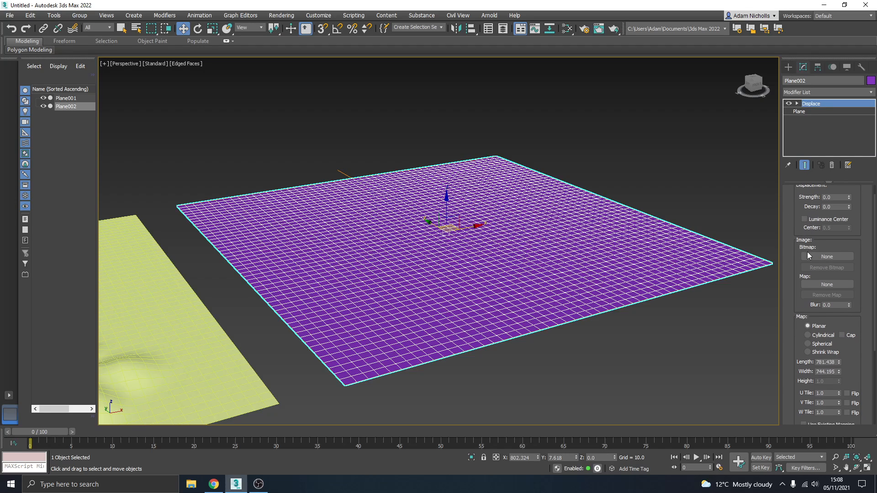
click(823, 256)
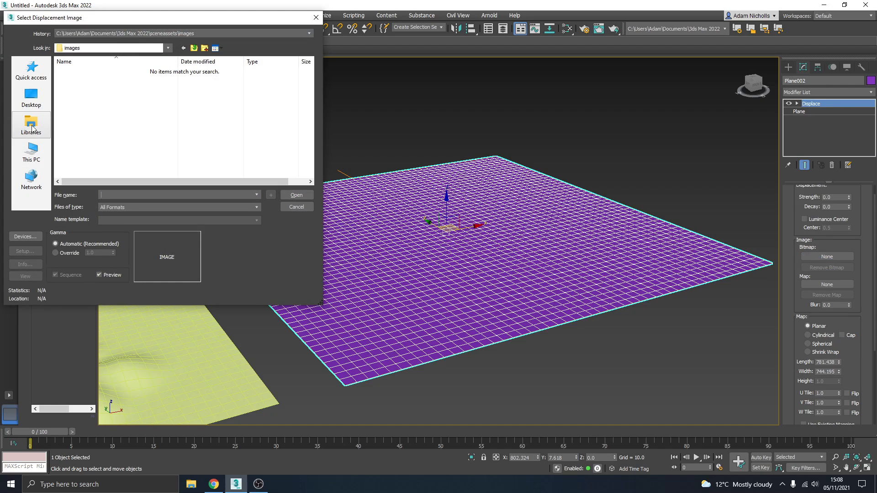
click(31, 97)
click(186, 170)
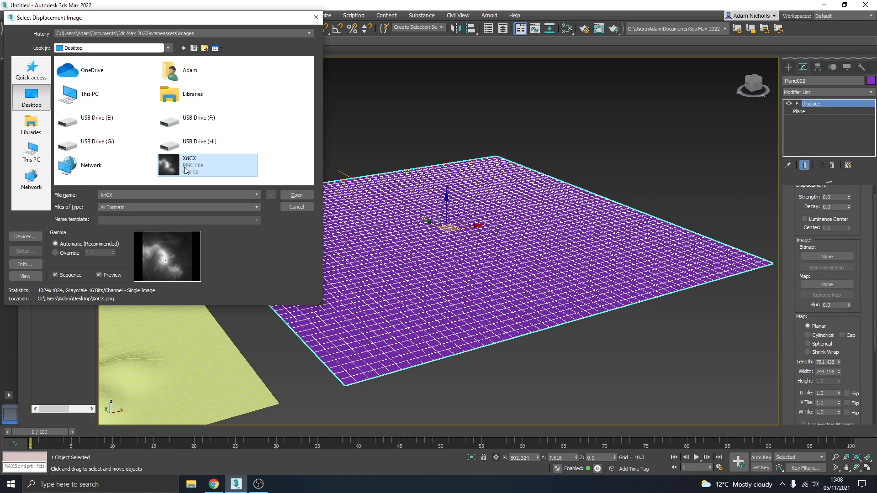
click(296, 195)
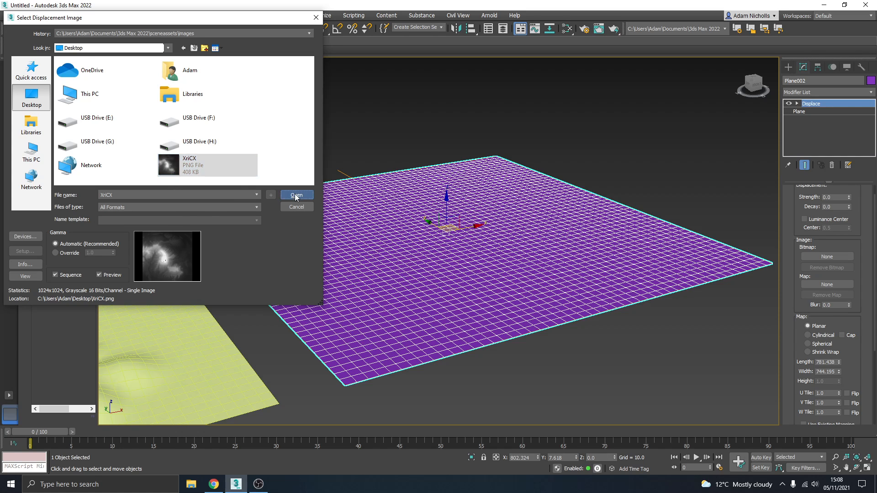
middle_drag(590, 234, 597, 231)
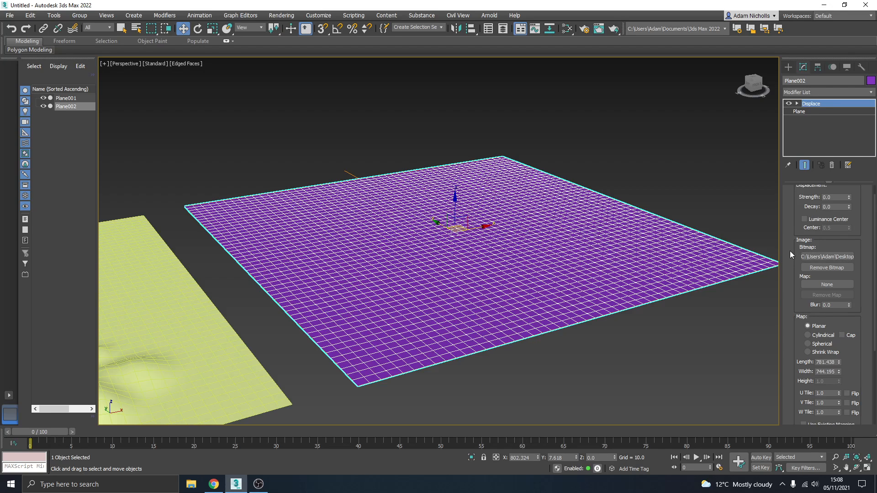
- Raise the Displace strength on the second plane until it forms clearly pronounced mountains, and deselect it
scroll(791, 251, up, 2)
middle_drag(442, 268, 458, 253)
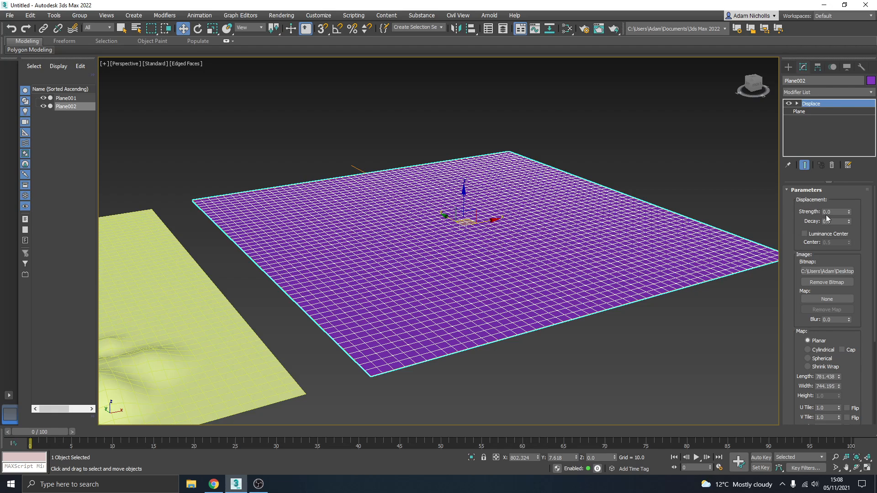
drag(849, 213, 739, 254)
alt+middle_drag(612, 243, 519, 186)
click(744, 166)
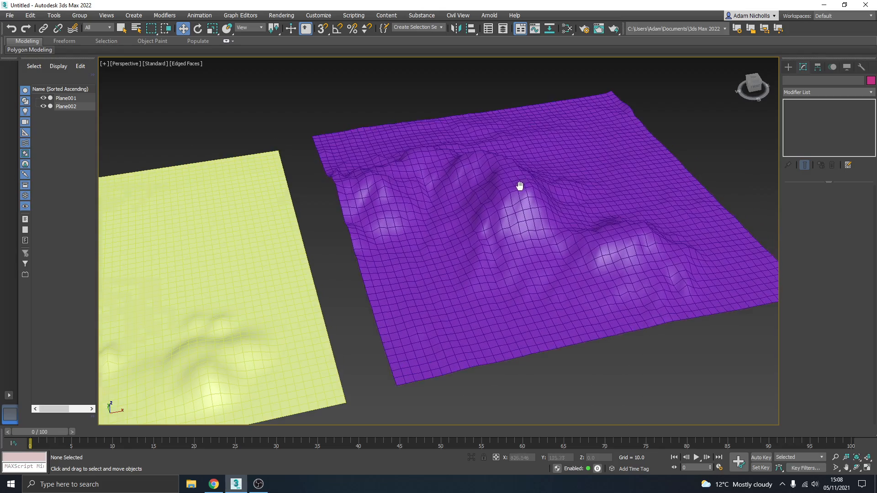
- Examine the displaced terrain's peaks and coarse polygon grid up close from several angles
alt+middle_drag(509, 148, 458, 167)
scroll(459, 167, up, 4)
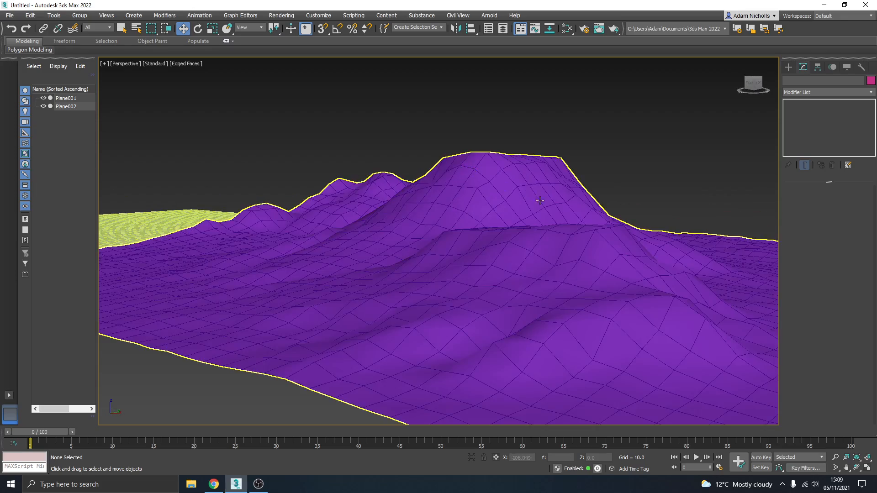
alt+middle_drag(541, 190, 518, 208)
scroll(462, 198, up, 3)
scroll(538, 209, down, 6)
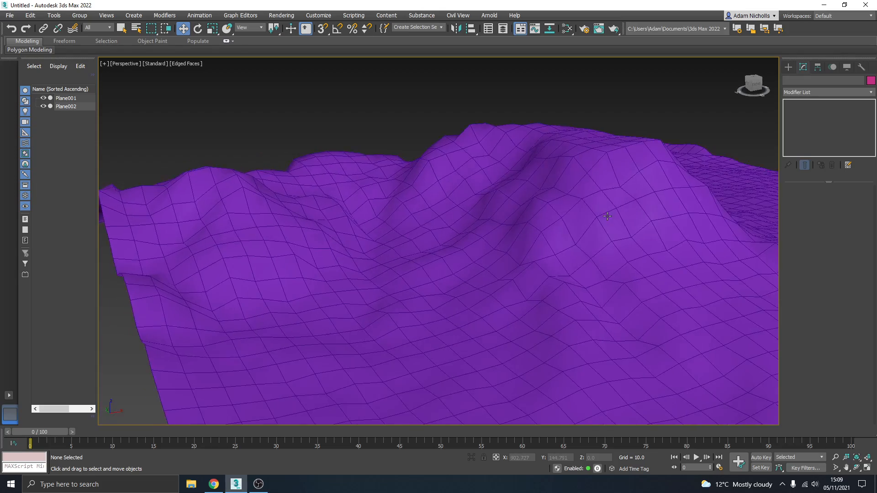
alt+middle_drag(511, 212, 482, 239)
click(486, 238)
click(590, 234)
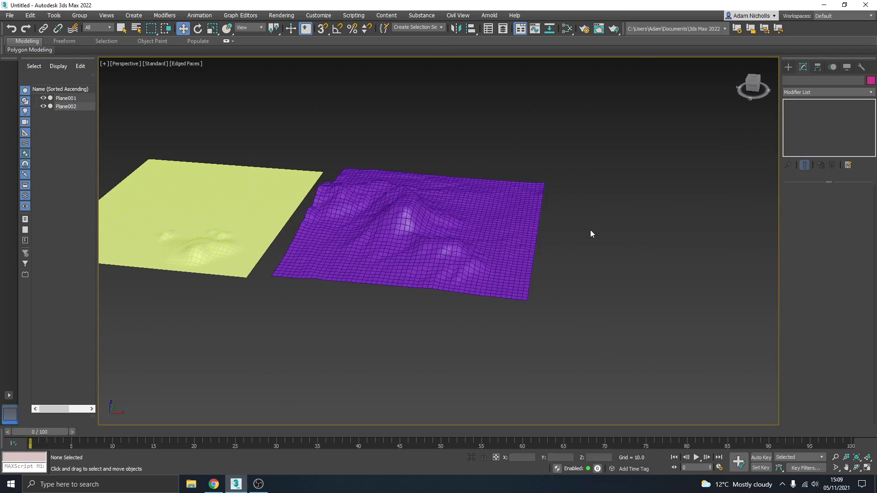
- Create a third plane beside the displaced terrain, about 792 long by 774 wide
click(789, 66)
click(848, 173)
scroll(556, 222, up, 3)
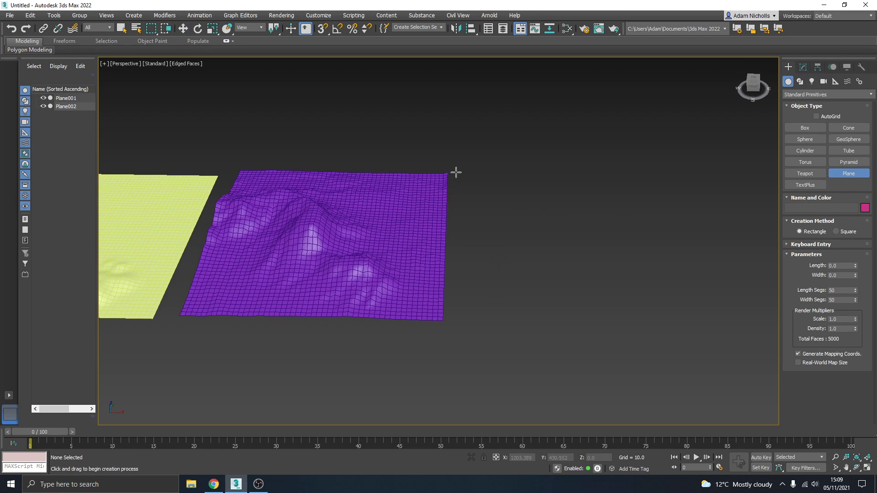
drag(466, 172, 740, 325)
middle_drag(625, 304, 607, 293)
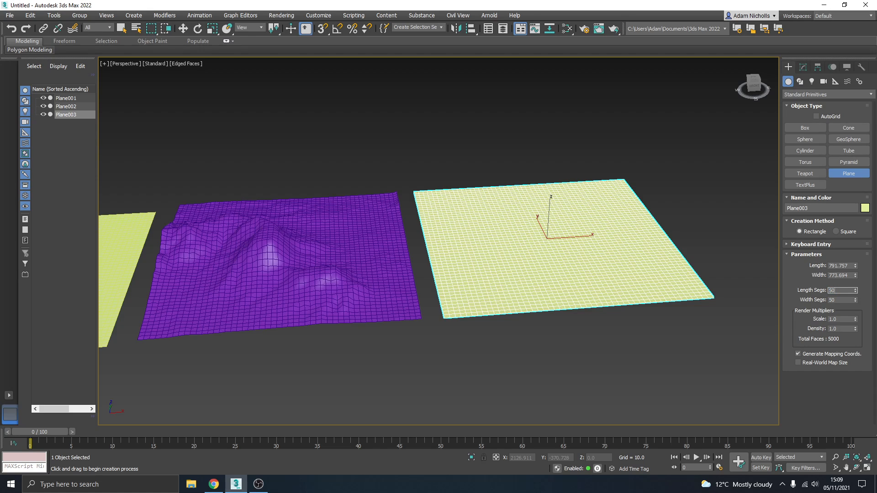
- Set the third plane's length and width segments to 250 each
key(Return)
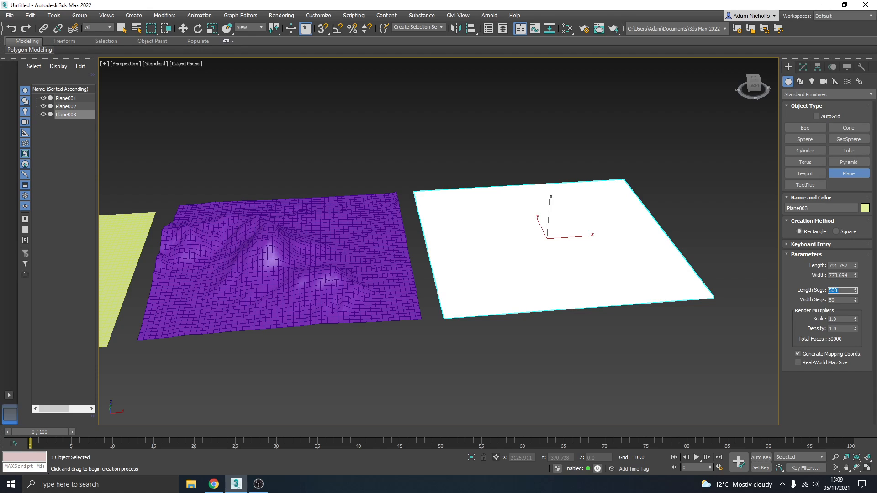
text(250)
key(Return)
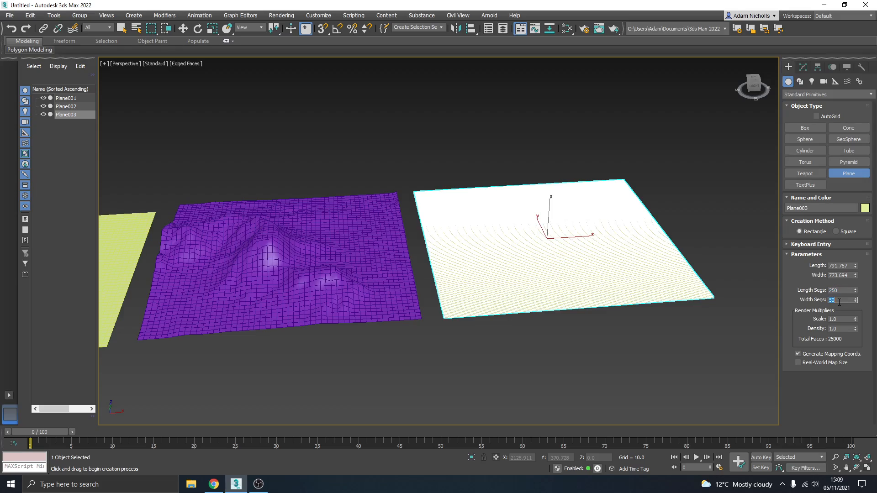
scroll(547, 282, up, 6)
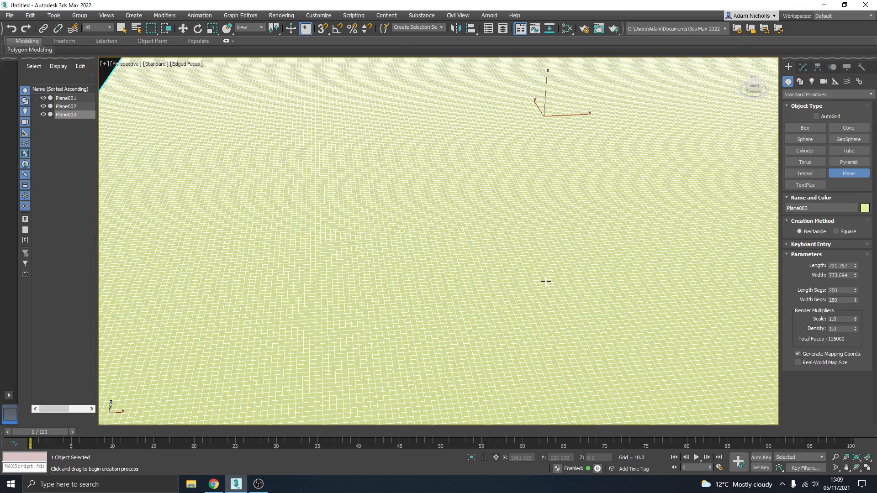
scroll(546, 282, down, 3)
scroll(546, 281, down, 2)
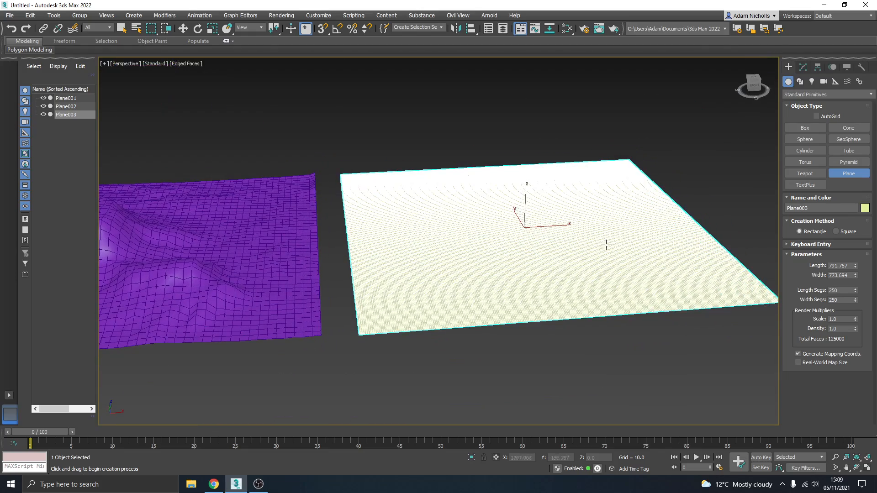
- End plane creation and convert the third plane to an Editable Poly
right_click(720, 170)
right_click(649, 209)
mouse_move(691, 305)
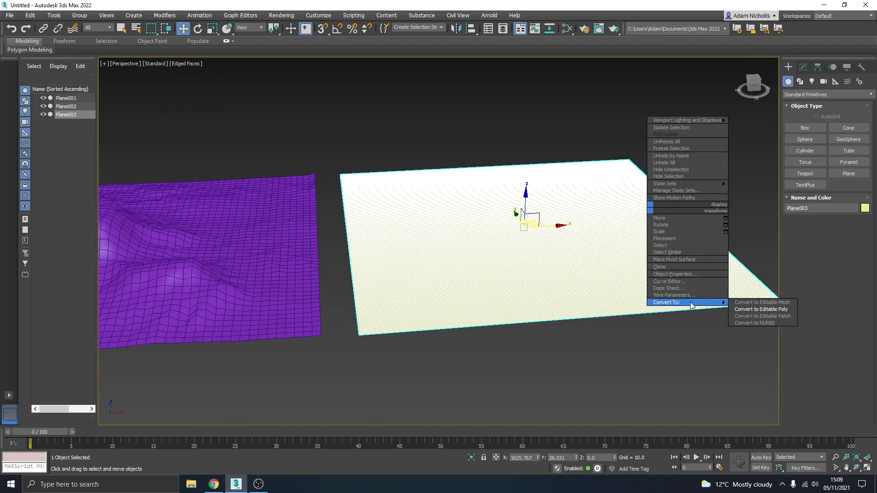
click(756, 310)
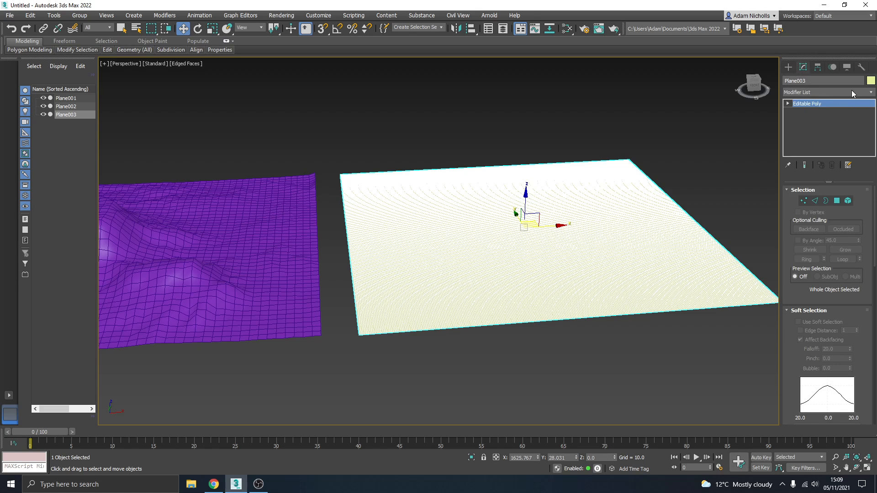
- Add a Displace modifier to the third plane and load the XriCX PNG as its bitmap image
click(852, 94)
scroll(812, 156, down, 8)
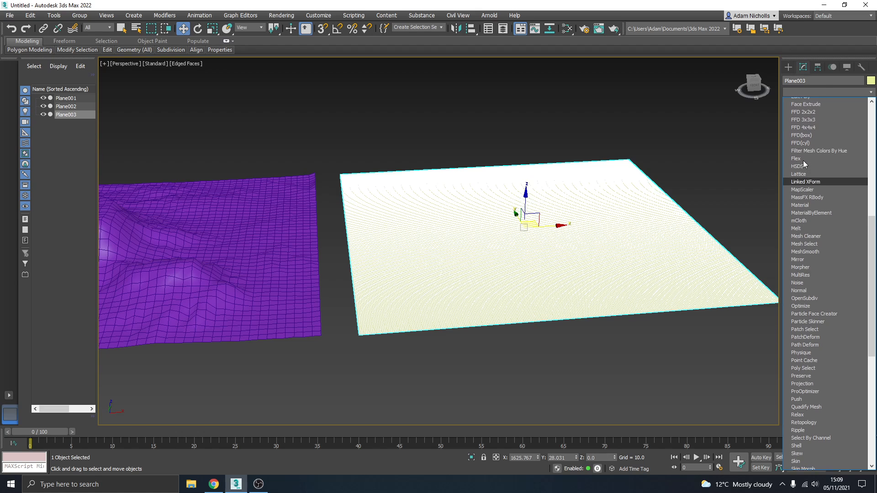
scroll(807, 158, up, 3)
click(804, 167)
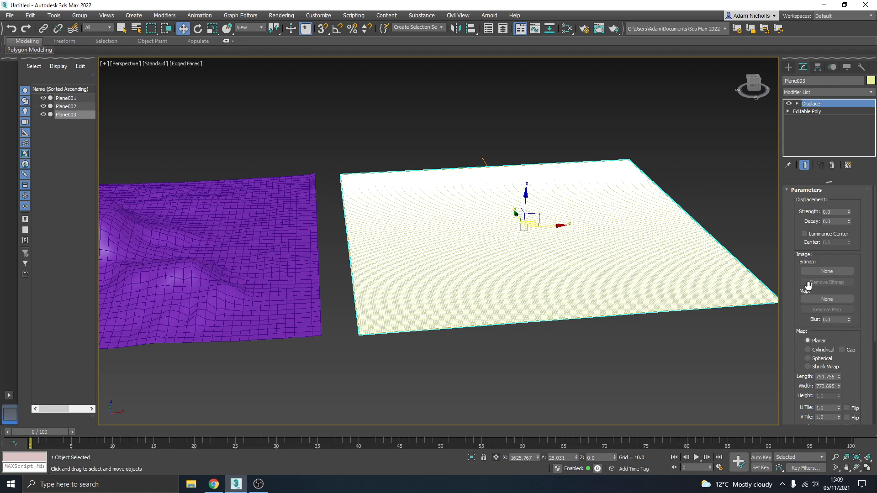
click(824, 272)
click(205, 166)
click(293, 194)
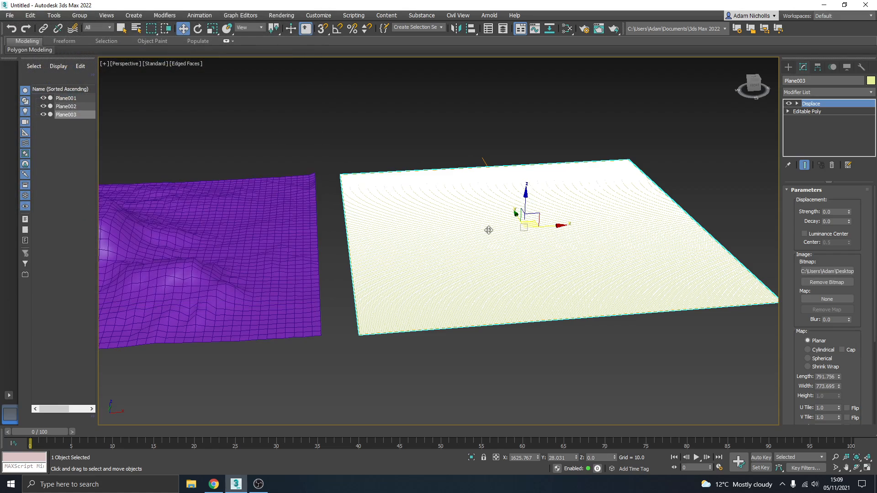
- Raise the third plane's Displace strength to about 140 and deselect the plane
drag(849, 207, 638, 396)
alt+middle_drag(547, 319, 528, 311)
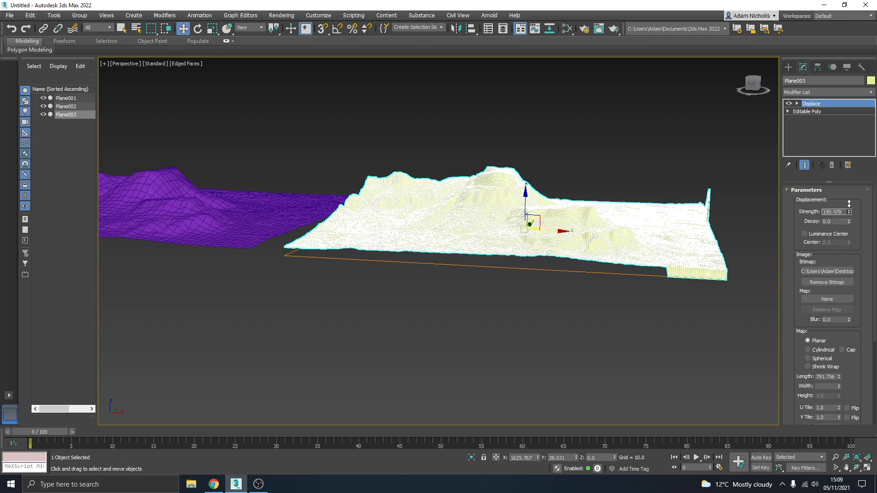
click(610, 158)
- Select all three planes and assign them the same medium blue object color
alt+middle_drag(482, 170, 489, 181)
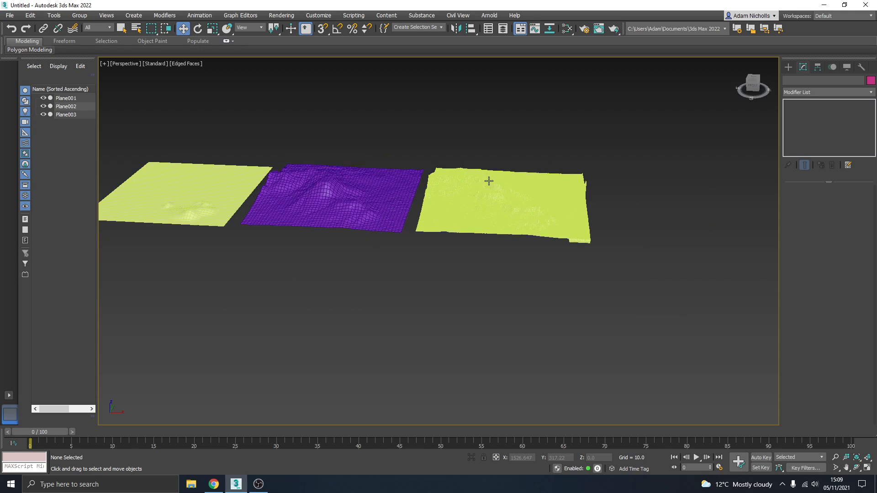
key(ctrl+a)
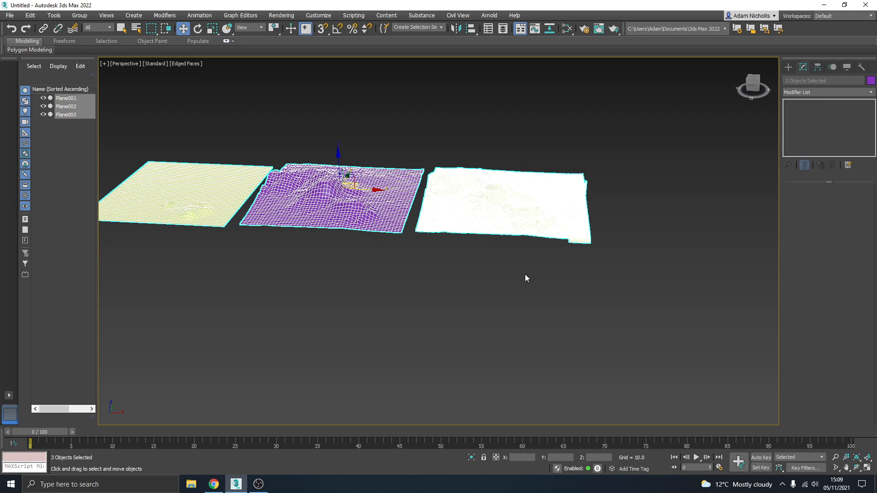
click(871, 81)
click(465, 235)
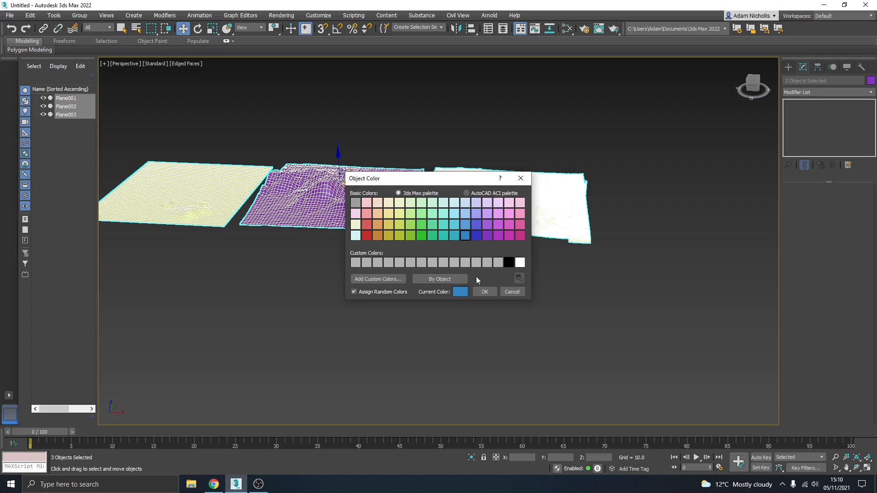
click(483, 290)
click(480, 297)
- Turn off Edged Faces in the viewport to show the third plane's terrain in plain default shading
alt+middle_drag(485, 223, 462, 243)
scroll(463, 233, up, 5)
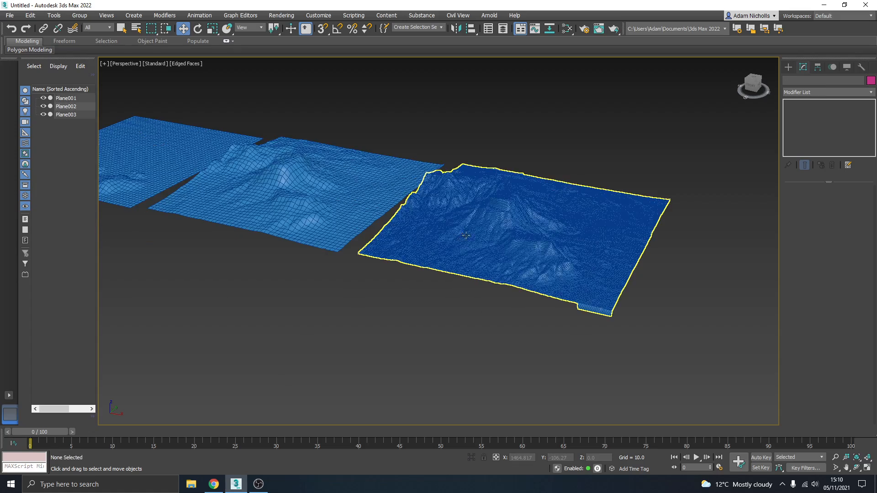
scroll(470, 256, up, 3)
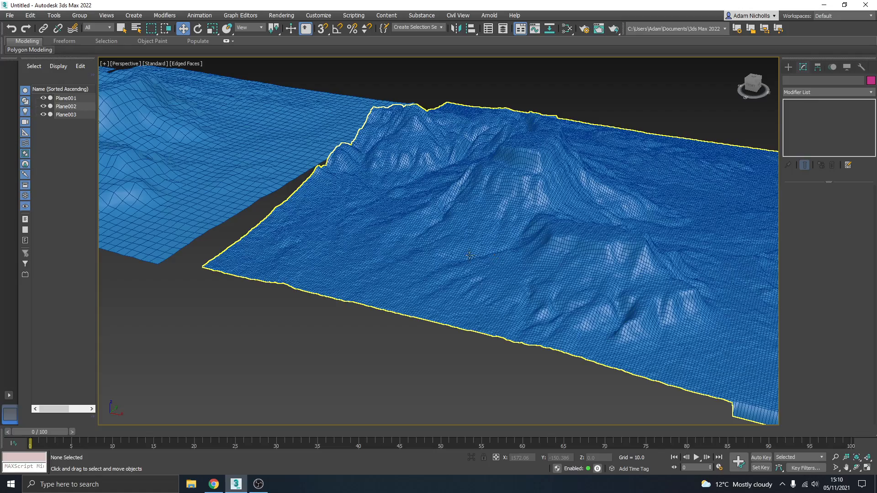
scroll(533, 245, up, 3)
mouse_move(533, 245)
middle_down()
mouse_move(544, 266)
mouse_move(534, 262)
middle_up()
click(184, 63)
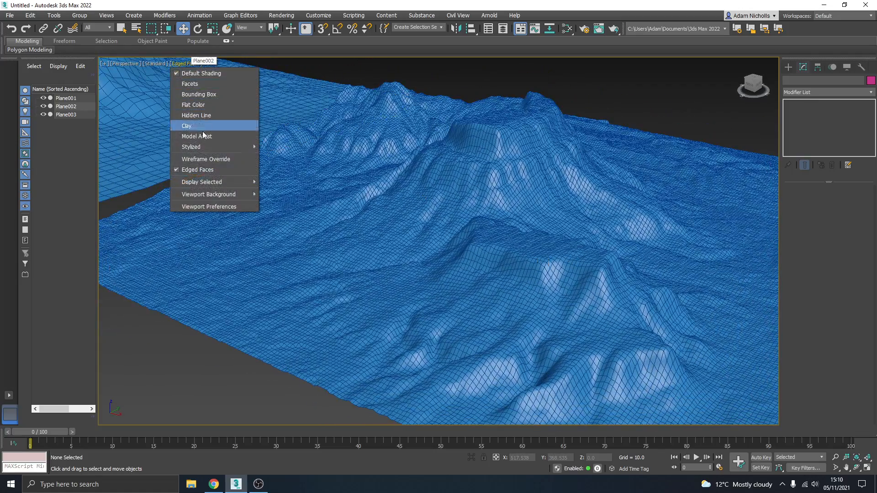
click(204, 167)
- Examine the smoothly shaded terrains from several angles, including the vertical wall along the third plane's edge
scroll(396, 229, down, 6)
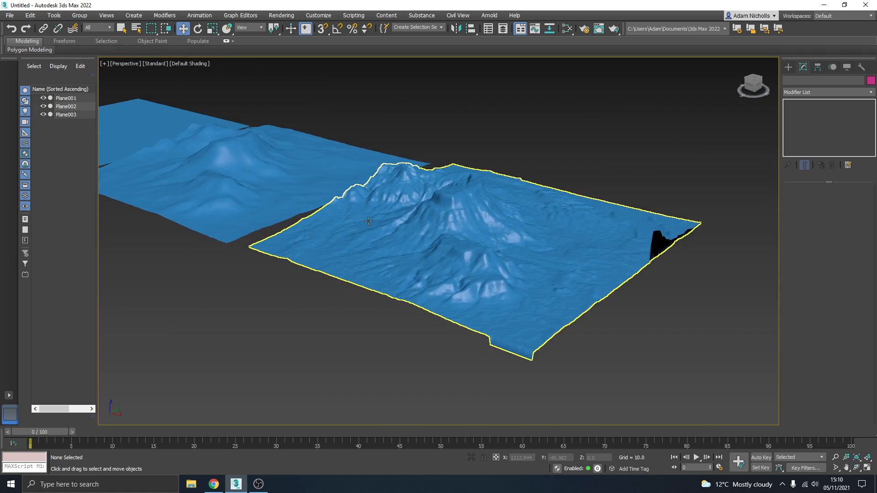
mouse_move(396, 229)
alt+middle_down()
mouse_move(413, 232)
mouse_move(382, 238)
alt+middle_up()
scroll(443, 246, up, 6)
alt+middle_drag(457, 251, 625, 245)
scroll(308, 204, up, 5)
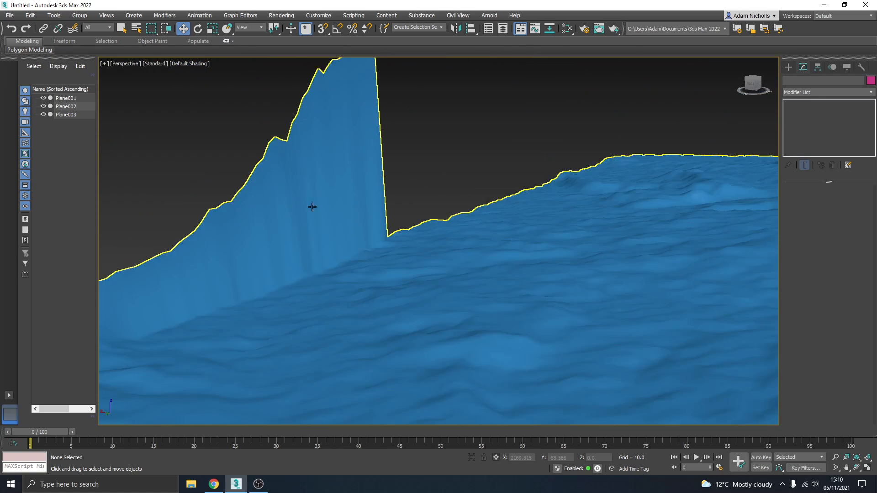
middle_drag(333, 234, 221, 198)
scroll(222, 198, down, 4)
middle_drag(484, 215, 398, 233)
scroll(487, 213, up, 3)
scroll(486, 213, down, 5)
scroll(488, 213, up, 5)
scroll(625, 163, down, 4)
scroll(398, 234, up, 3)
- Select the second plane and turn Edged Faces back on in the viewport
click(369, 243)
click(204, 66)
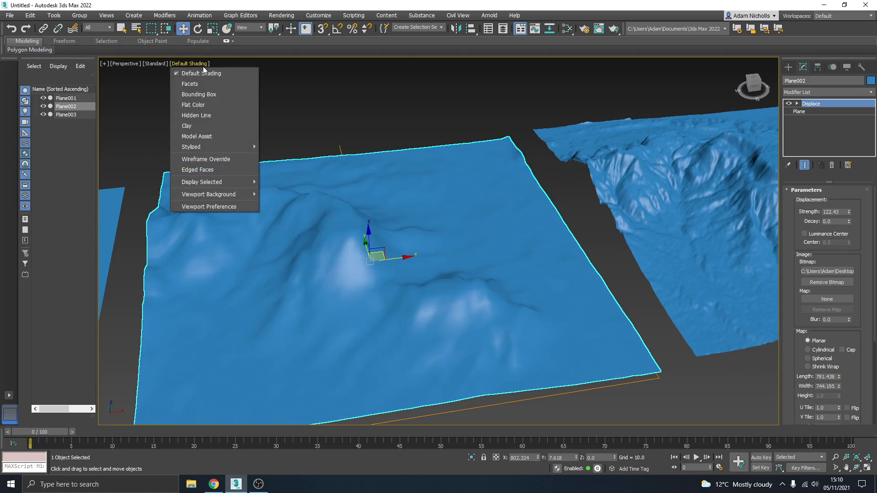
click(204, 174)
mouse_move(365, 196)
alt+middle_down()
mouse_move(376, 170)
mouse_move(380, 218)
alt+middle_up()
scroll(381, 218, up, 3)
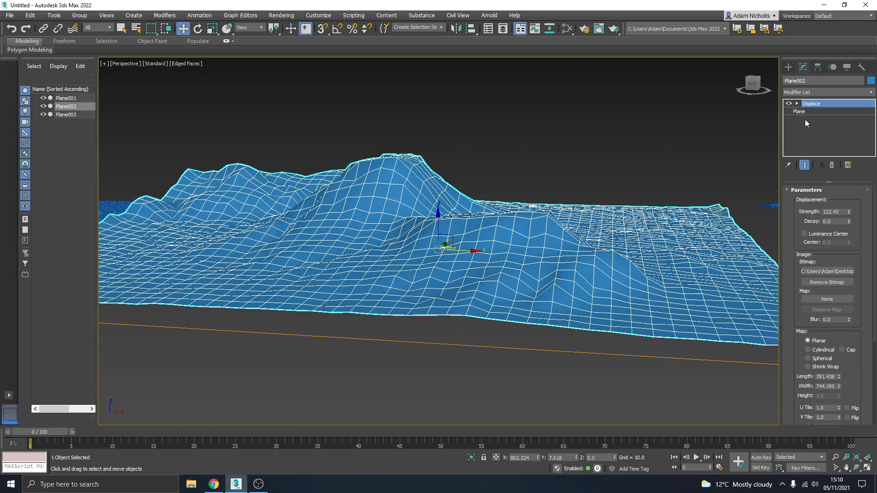
- Convert the second plane to an Editable Poly and enter its Vertex sub-object level
alt+middle_drag(370, 203, 372, 219)
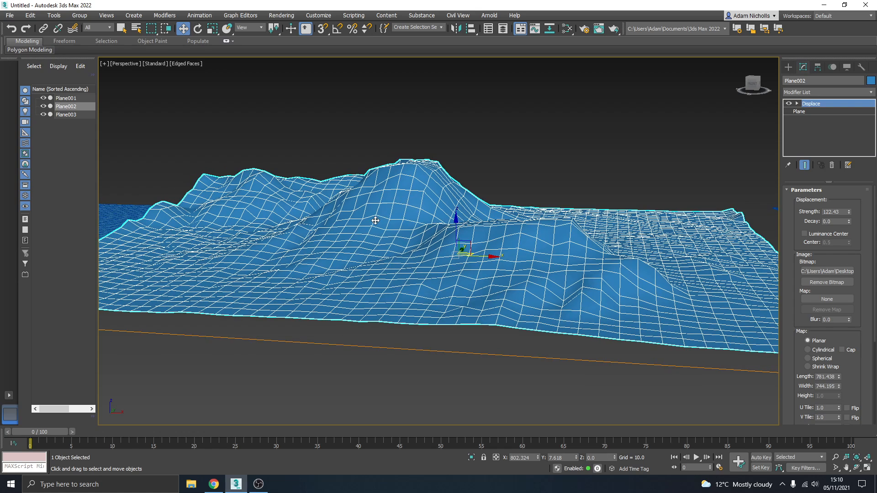
right_click(372, 218)
click(484, 319)
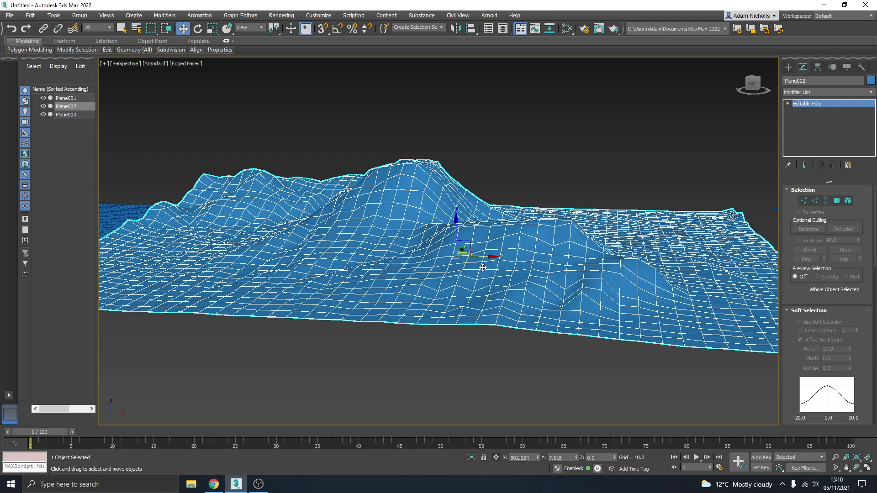
click(788, 104)
click(805, 112)
- Enable soft selection around a vertex on the second plane's hillside with a falloff of 39.2
alt+middle_drag(575, 185, 526, 216)
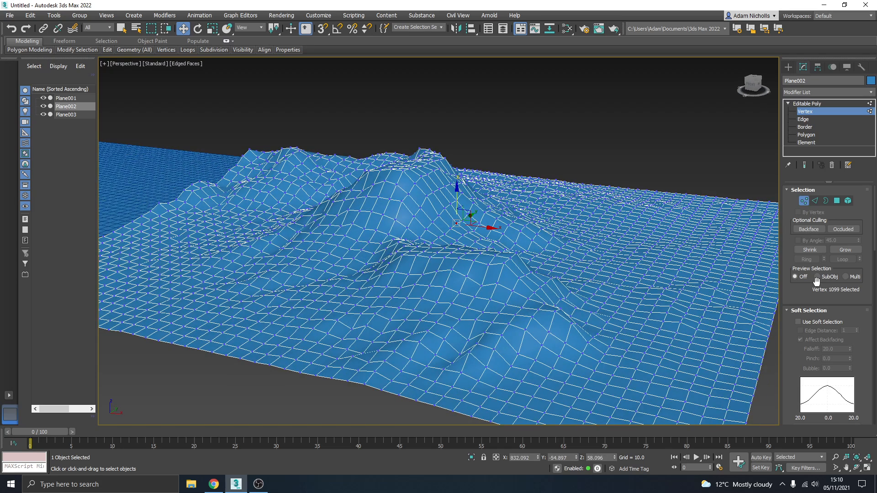
click(808, 322)
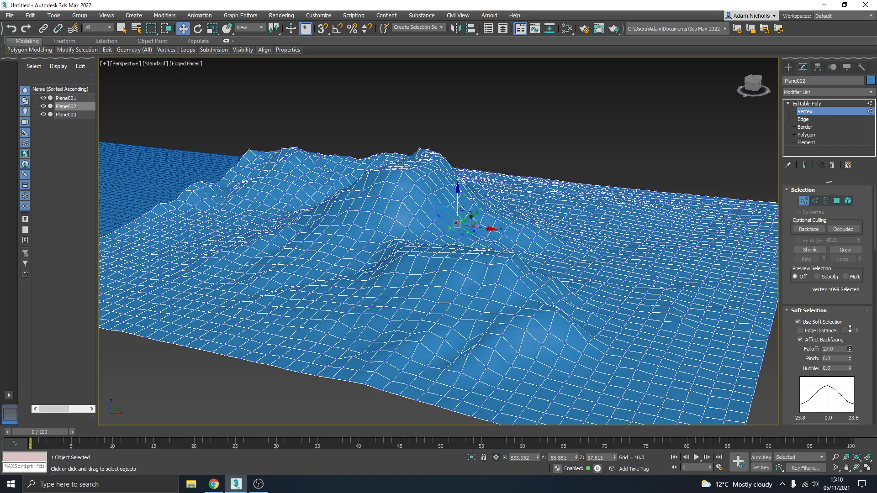
alt+middle_drag(712, 273, 676, 272)
scroll(474, 205, up, 4)
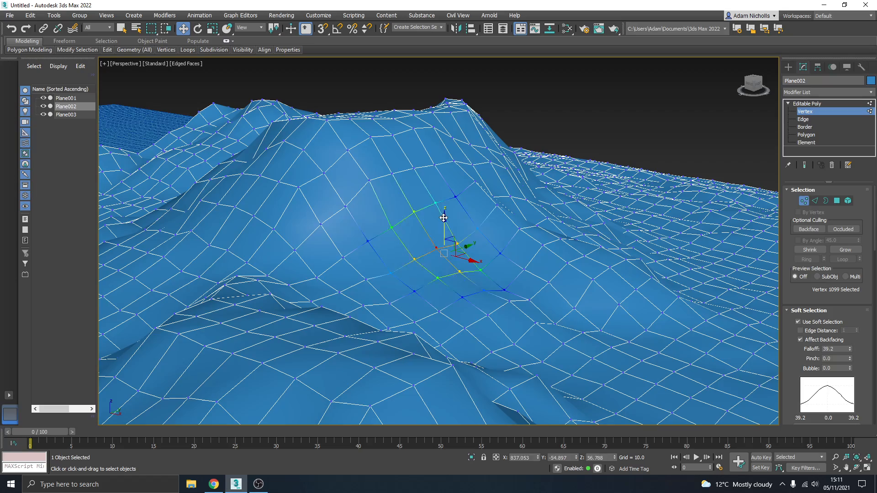
- Raise two softly selected vertices on the second plane's hillside slope
drag(443, 218, 450, 202)
click(506, 287)
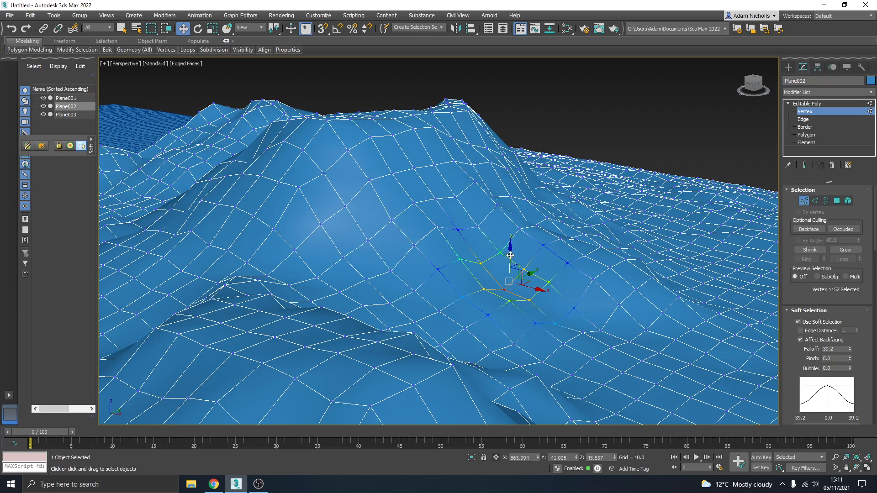
drag(510, 256, 515, 211)
alt+middle_drag(515, 215, 378, 234)
scroll(473, 279, down, 4)
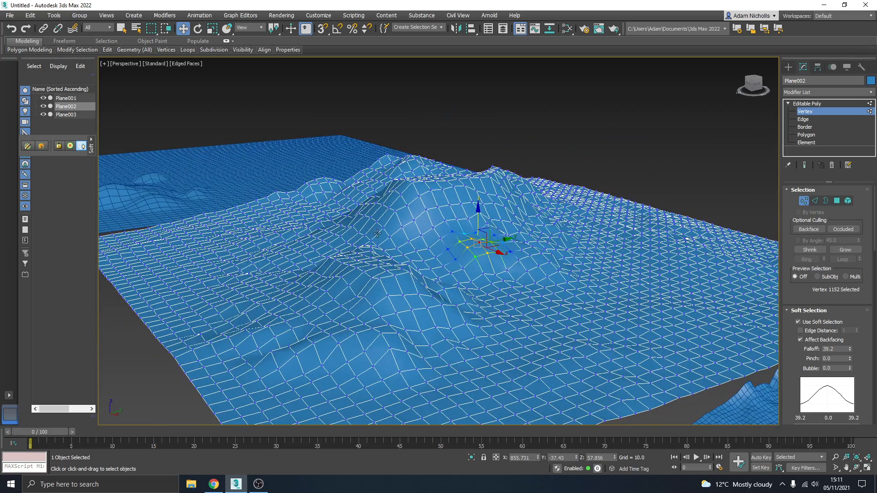
- Select a vertex in the second plane's flat area, widen the soft selection falloff to about 125.8 and lower it to form a basin
click(389, 236)
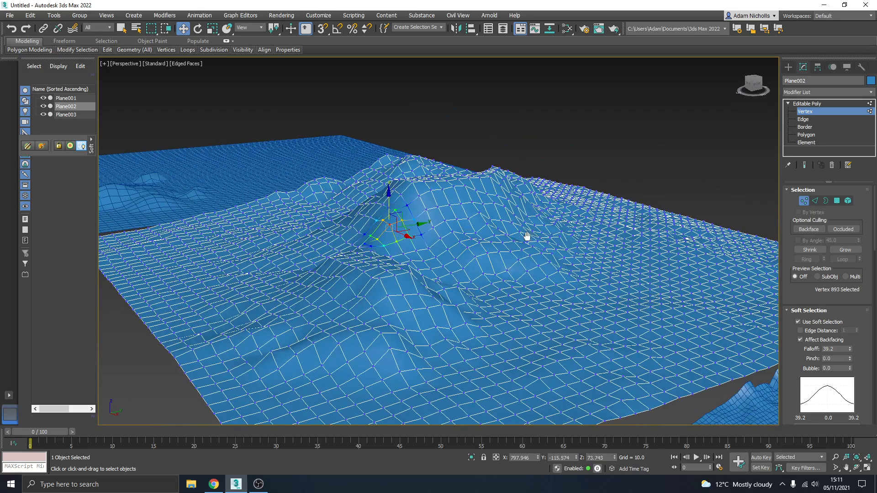
middle_drag(526, 237, 394, 237)
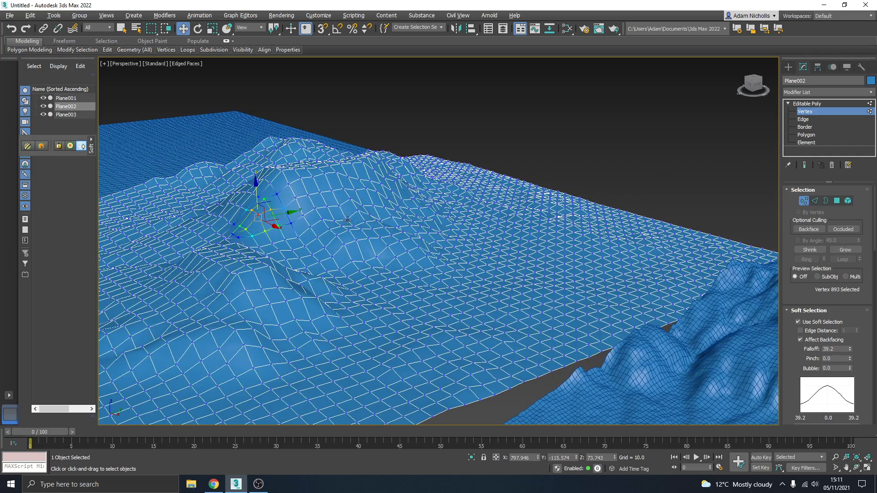
alt+middle_drag(347, 220, 416, 225)
click(498, 221)
scroll(510, 203, up, 3)
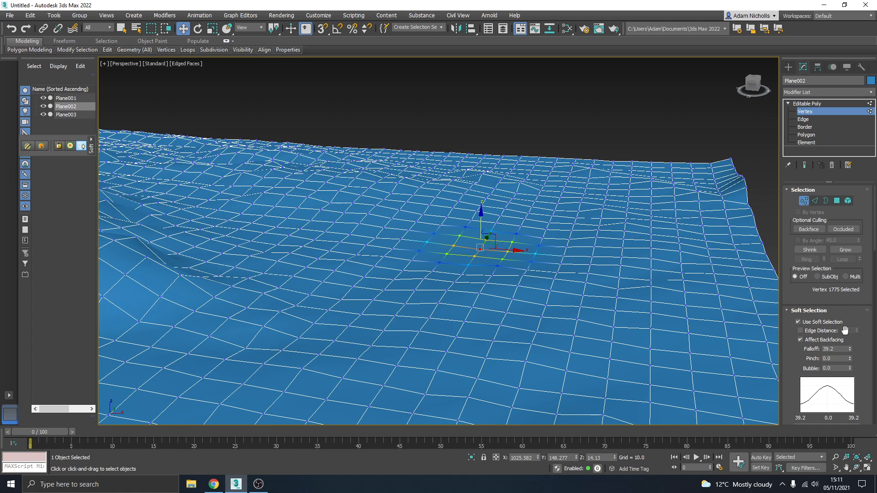
drag(849, 352, 834, 250)
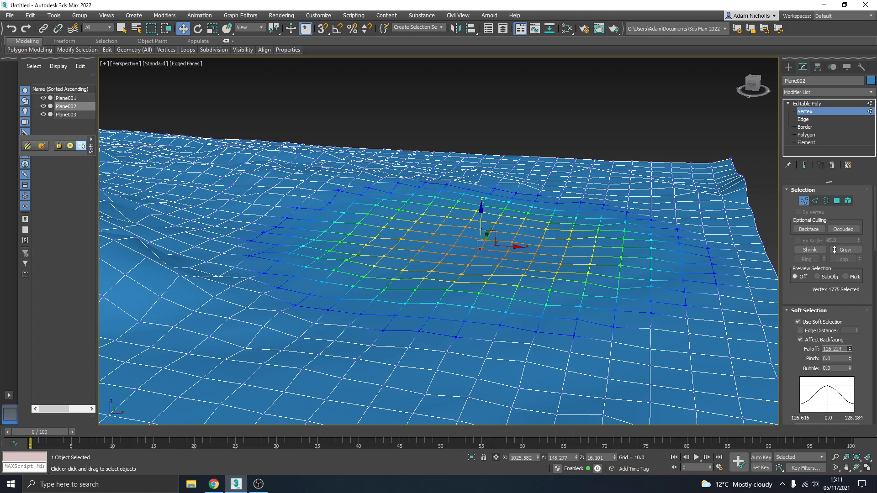
drag(481, 212, 477, 280)
alt+middle_drag(476, 280, 425, 287)
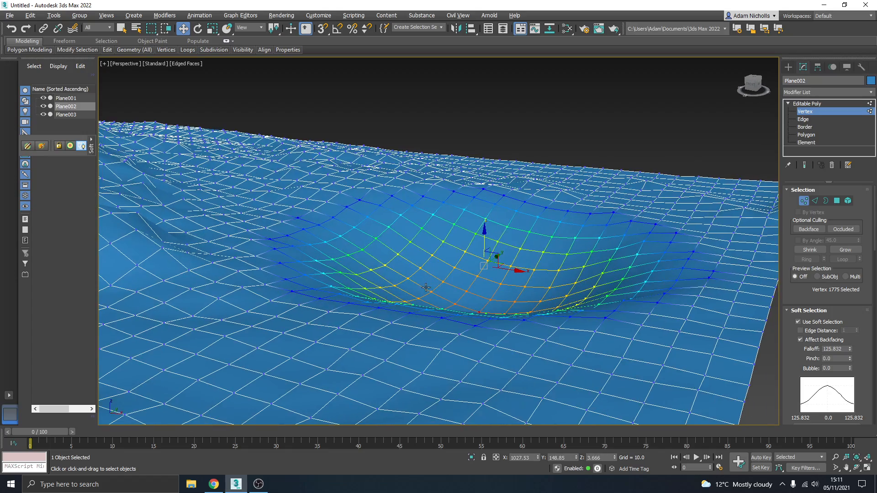
alt+middle_drag(474, 265, 395, 237)
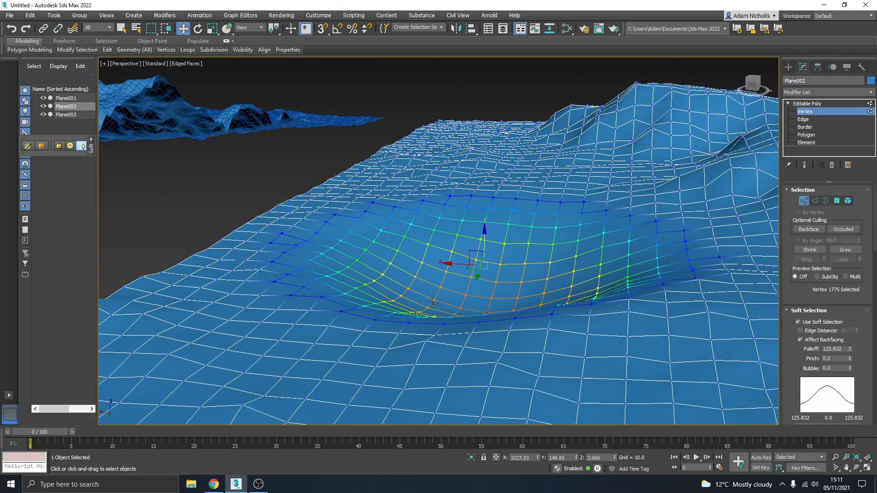
- Leave vertex editing and create a plane about 248 by 320 over the basin, with 10 length and 10 width segments
click(806, 104)
click(789, 67)
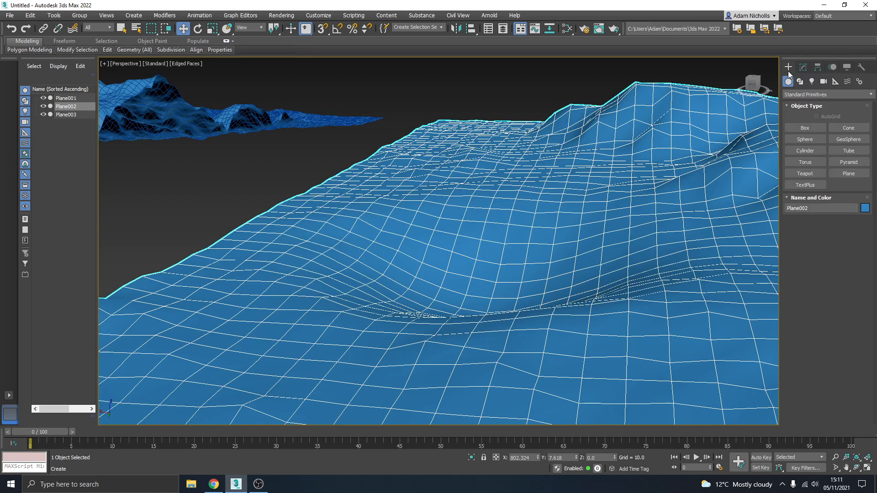
click(849, 173)
scroll(452, 242, down, 5)
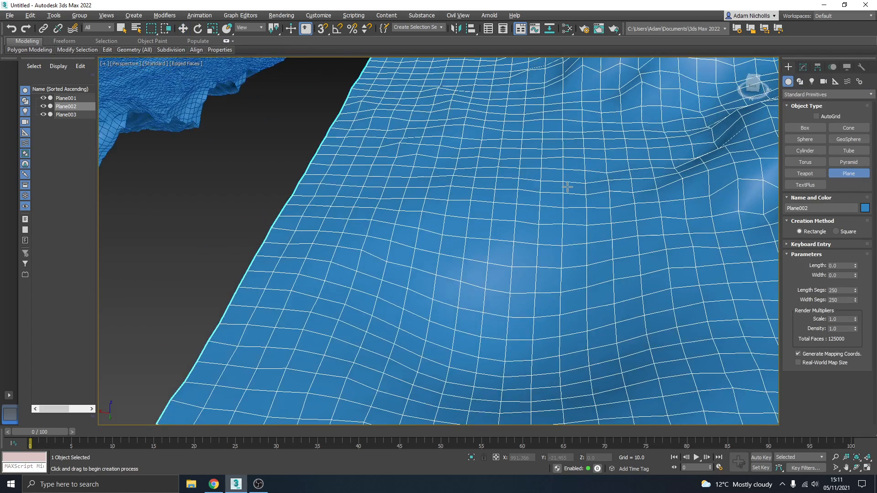
drag(416, 196, 641, 298)
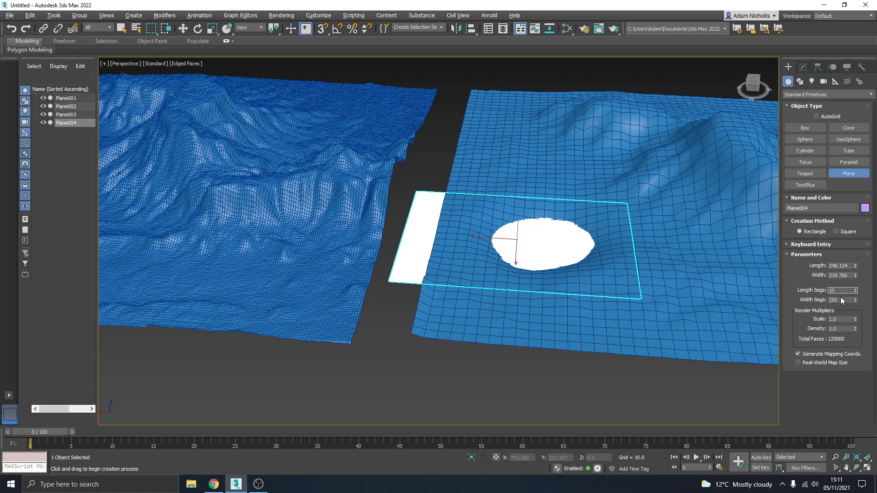
key(Tab)
text(10)
key(Return)
- Move the new plane into place over the basin as a water surface, at a height of about 7.3, and deselect it
middle_drag(509, 245, 524, 247)
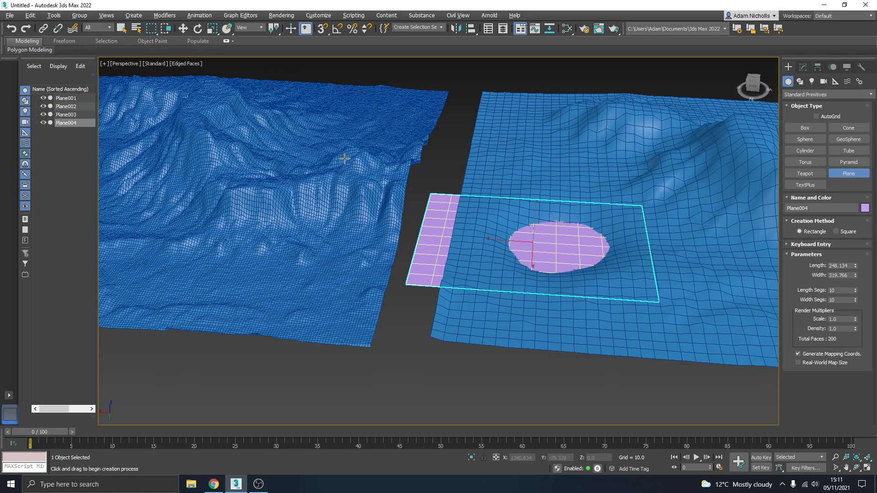
key(w)
drag(502, 242, 537, 245)
alt+middle_drag(543, 244, 543, 228)
drag(569, 216, 570, 208)
click(495, 119)
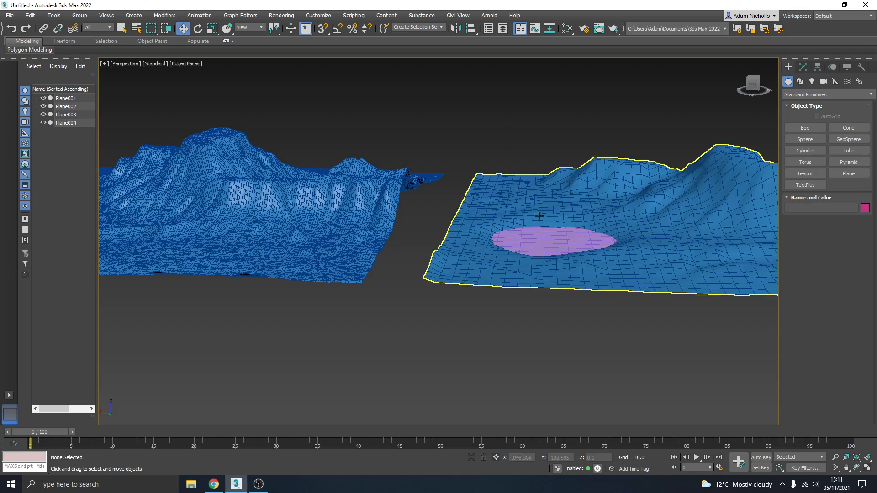
- Assign the water plane a teal object color and deselect it
alt+middle_drag(502, 187, 703, 219)
middle_drag(338, 181, 411, 182)
click(368, 228)
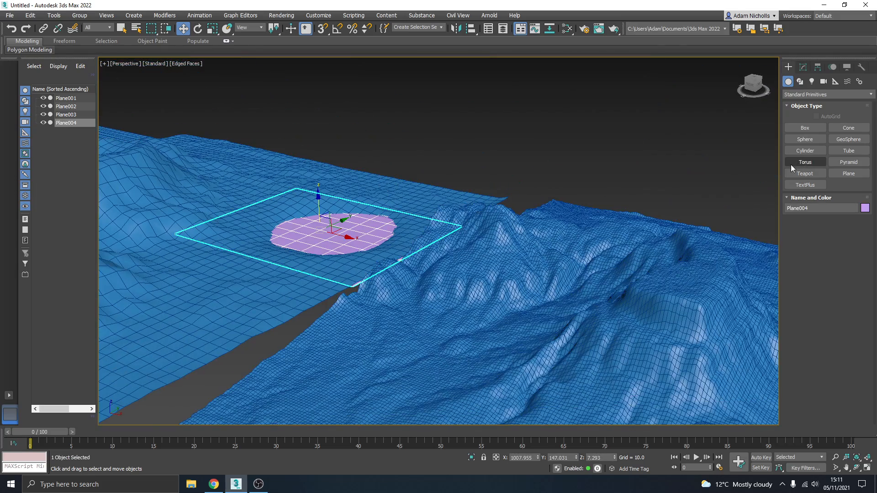
click(865, 208)
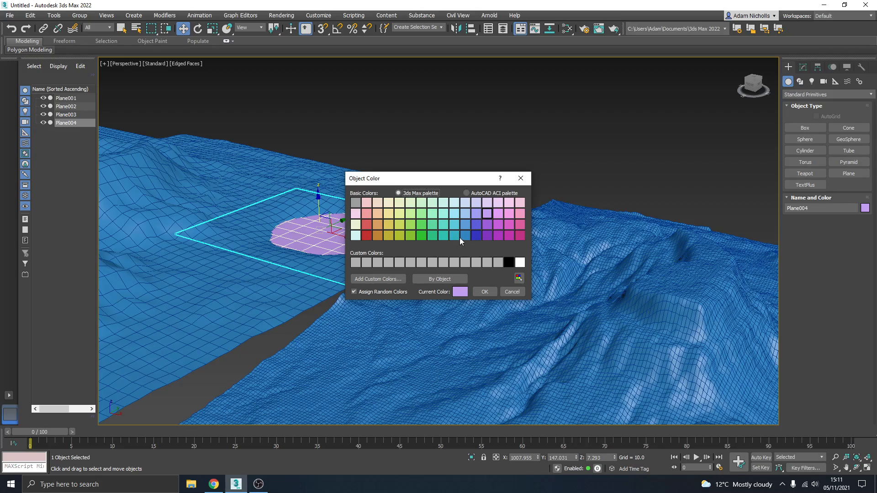
click(485, 292)
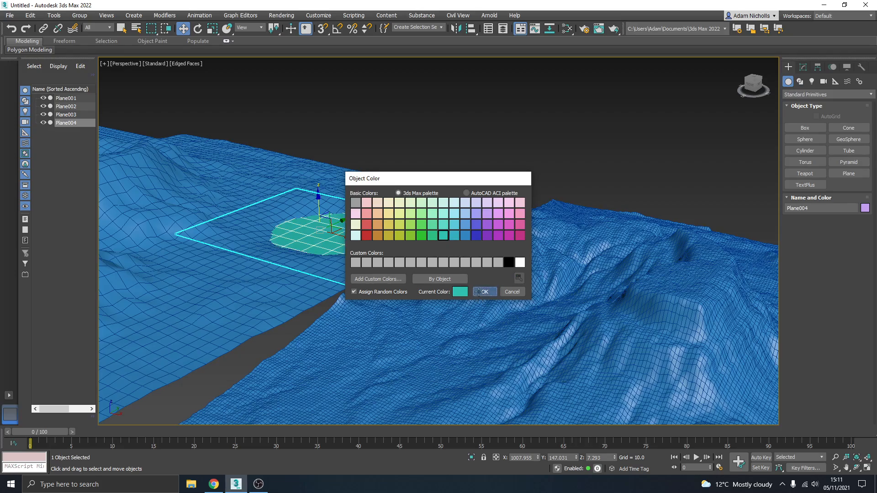
click(453, 149)
- Examine the teal lake surface in the basin and the surrounding terrain from several angles
middle_drag(361, 199, 525, 173)
scroll(528, 180, up, 8)
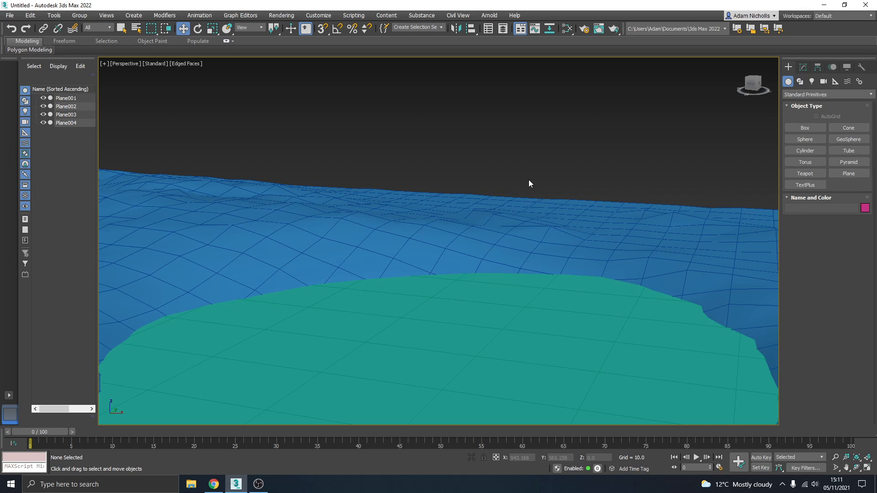
middle_drag(491, 210, 477, 262)
scroll(472, 269, down, 6)
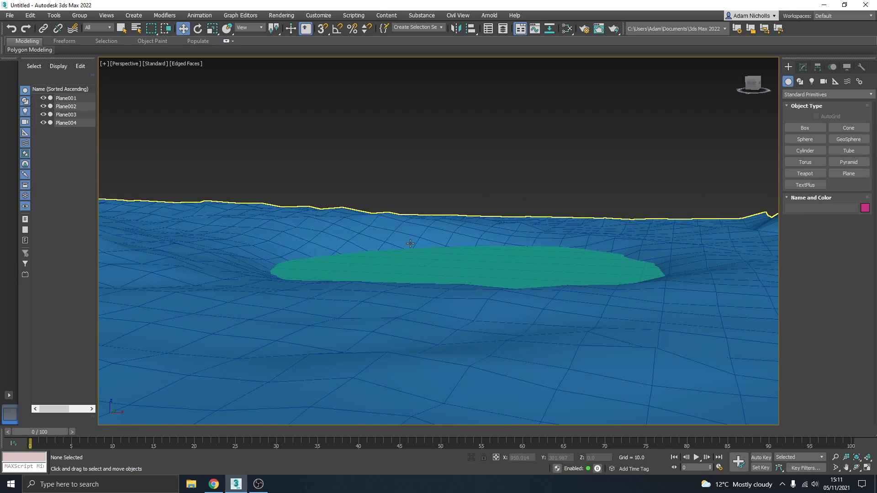
middle_drag(401, 231, 274, 277)
scroll(441, 232, down, 3)
scroll(166, 249, down, 5)
scroll(418, 311, up, 4)
alt+middle_drag(423, 315, 523, 295)
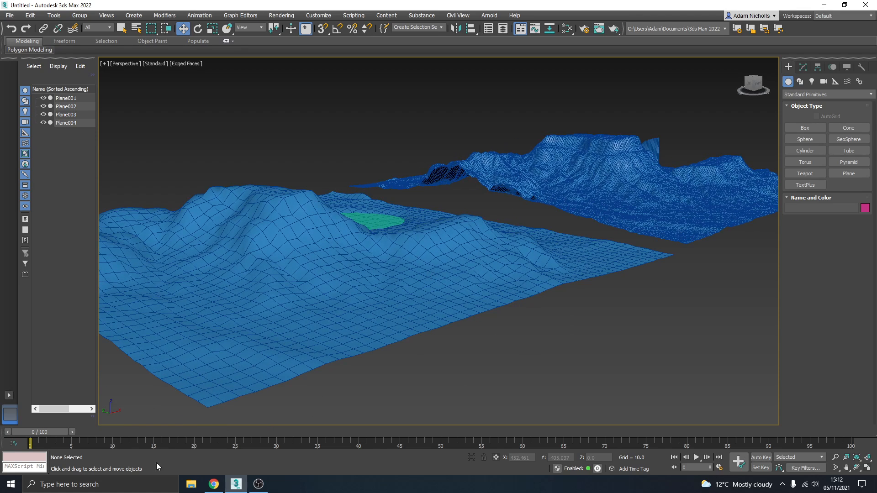
- Switch to Chrome, close the open preview, browse the terrain displacement map images and preview the Blender Stack Exchange texture map
click(217, 486)
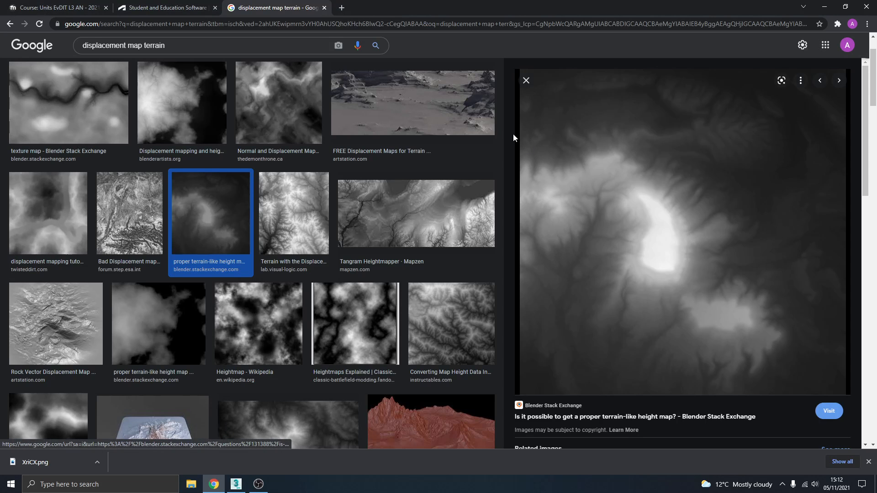
click(526, 81)
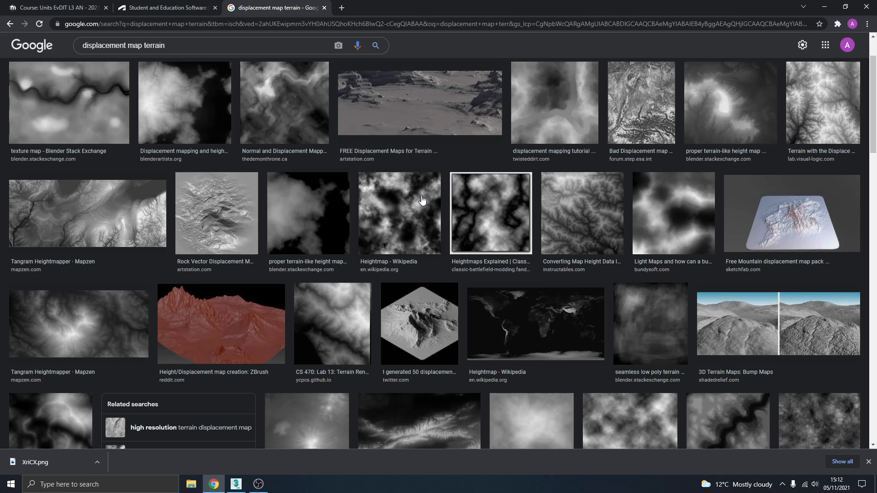
scroll(484, 210, up, 2)
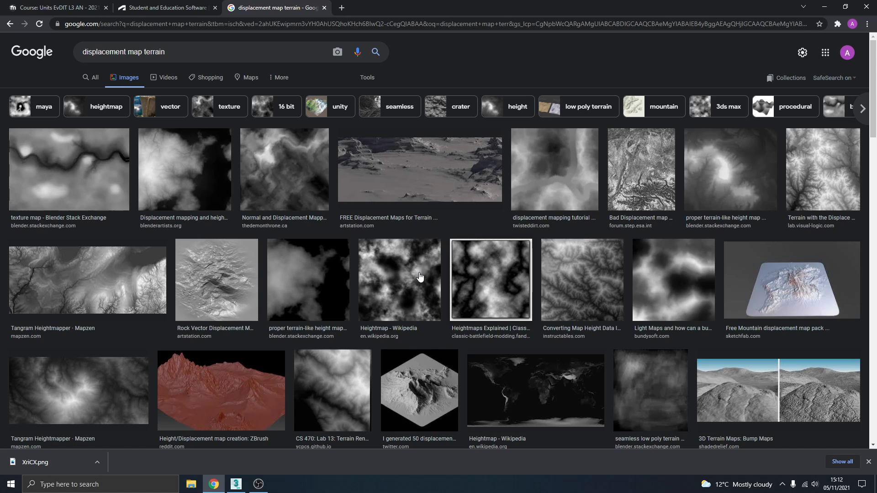
click(101, 171)
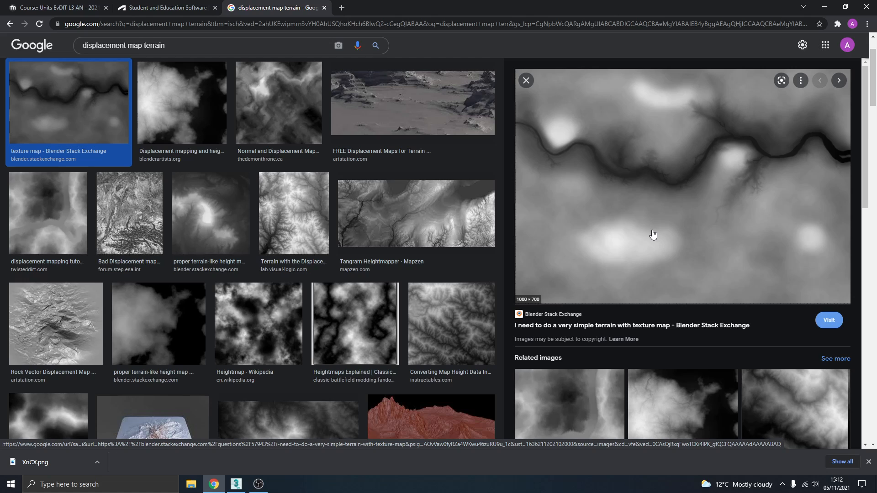
- Switch back to 3ds Max and view all the finished terrain planes together
click(237, 486)
middle_drag(572, 188, 465, 212)
scroll(473, 209, down, 3)
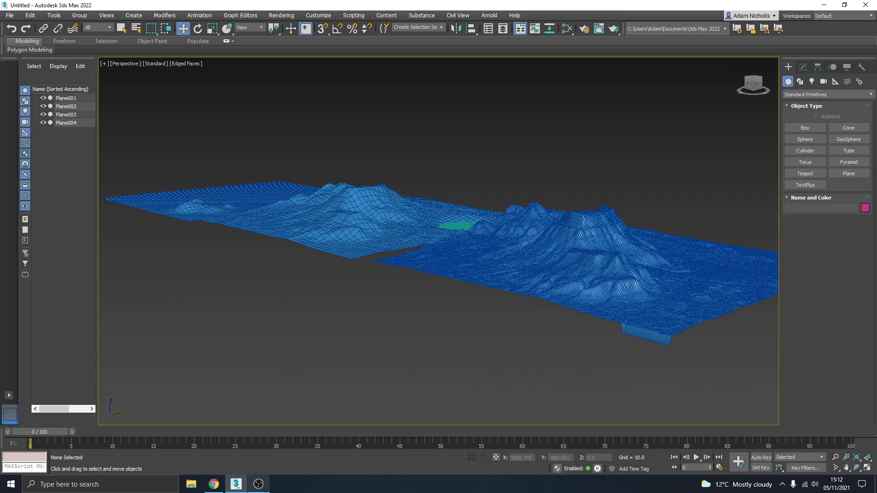